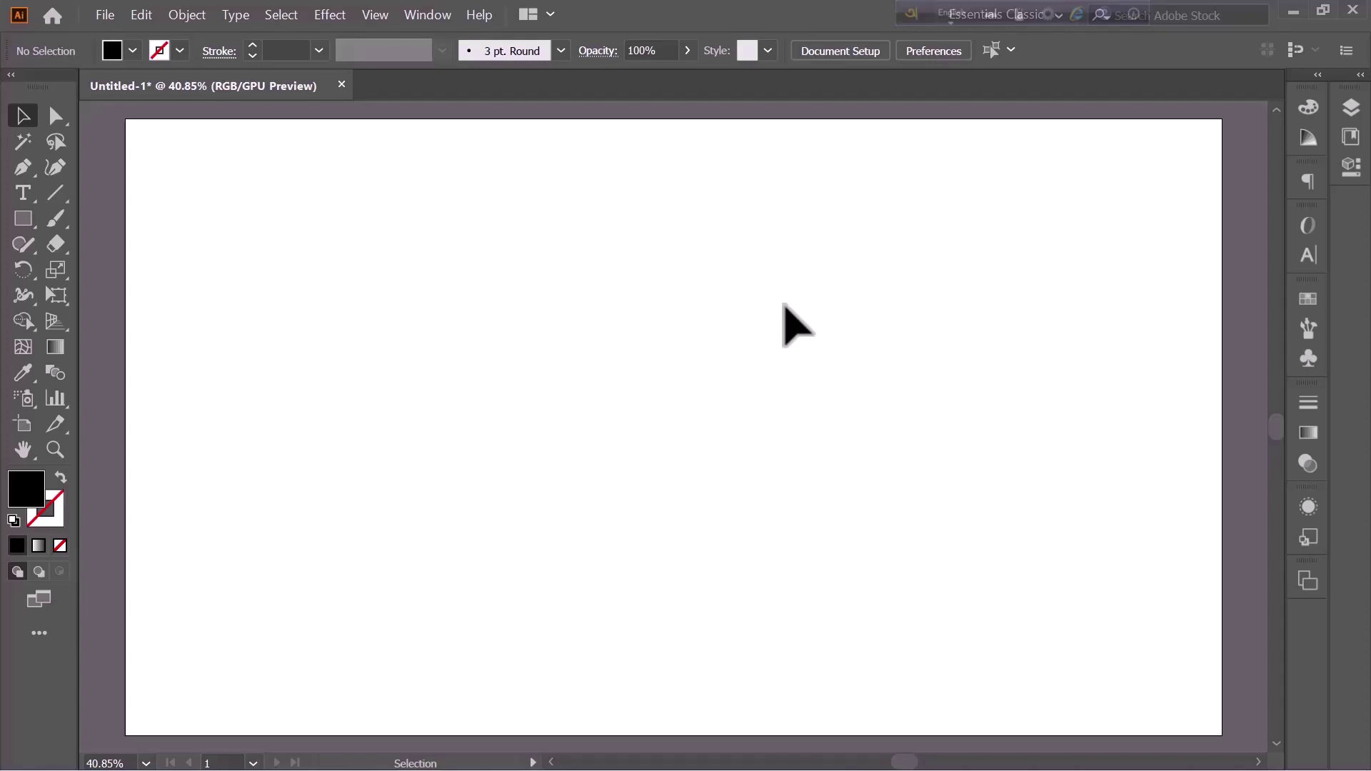
- Prepare to type with Li Sheikh Hasina 2 ANSI V1 in the Character panel and Avro in Bangla mode
click(24, 193)
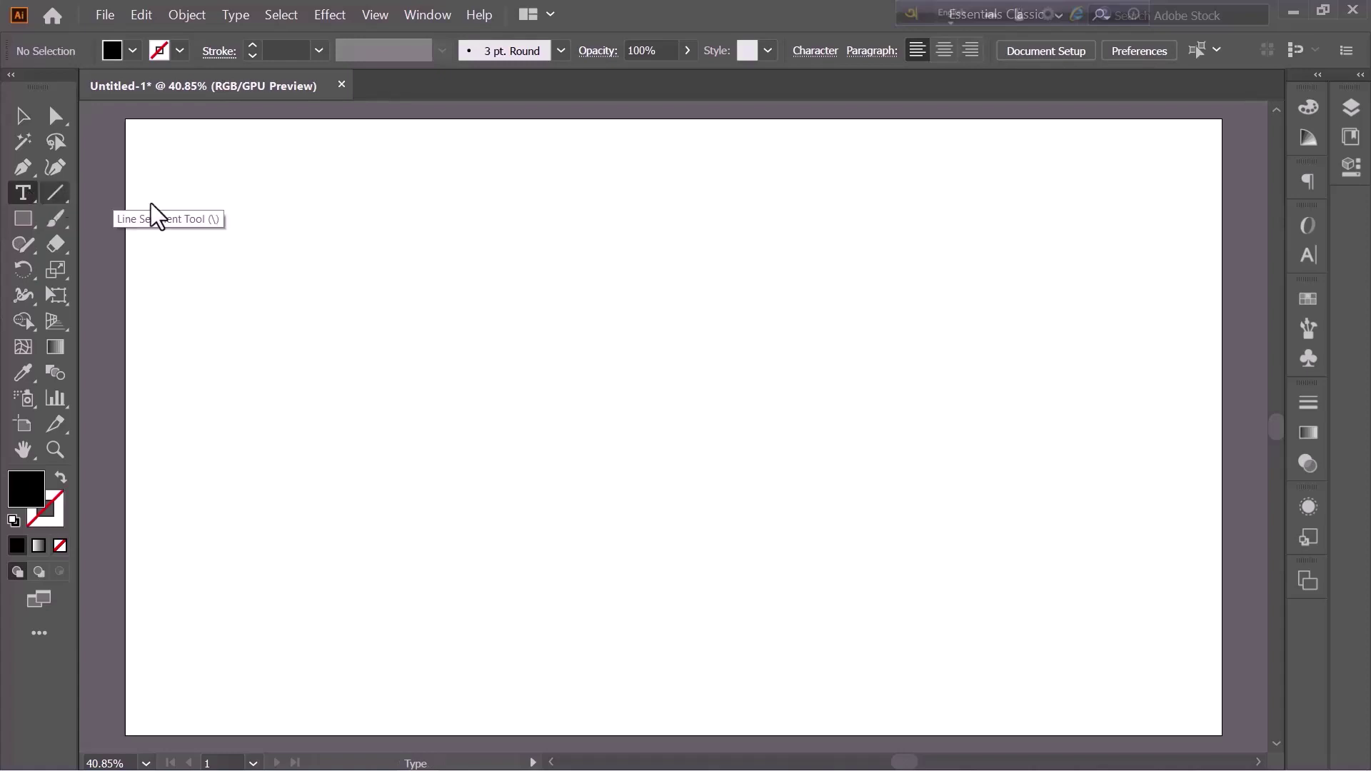
key(ctrl+t)
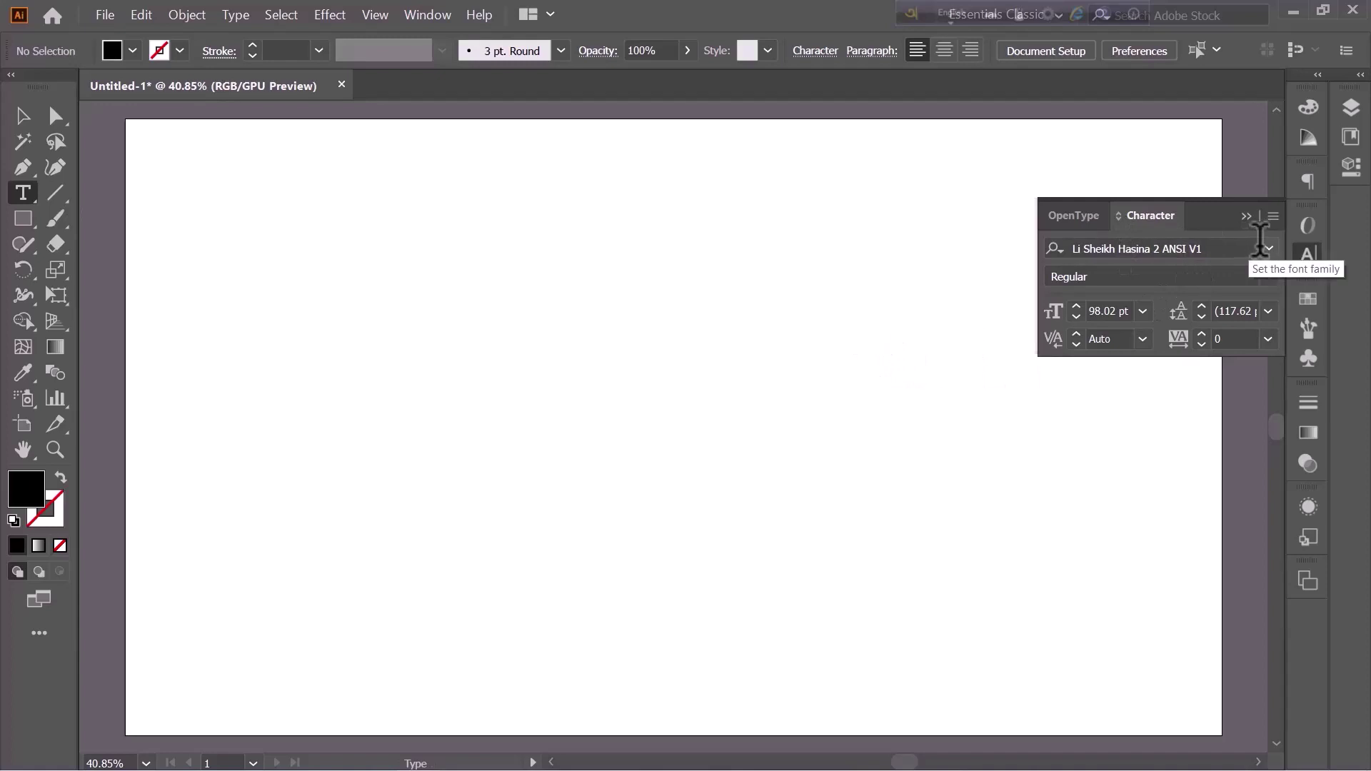
click(1268, 248)
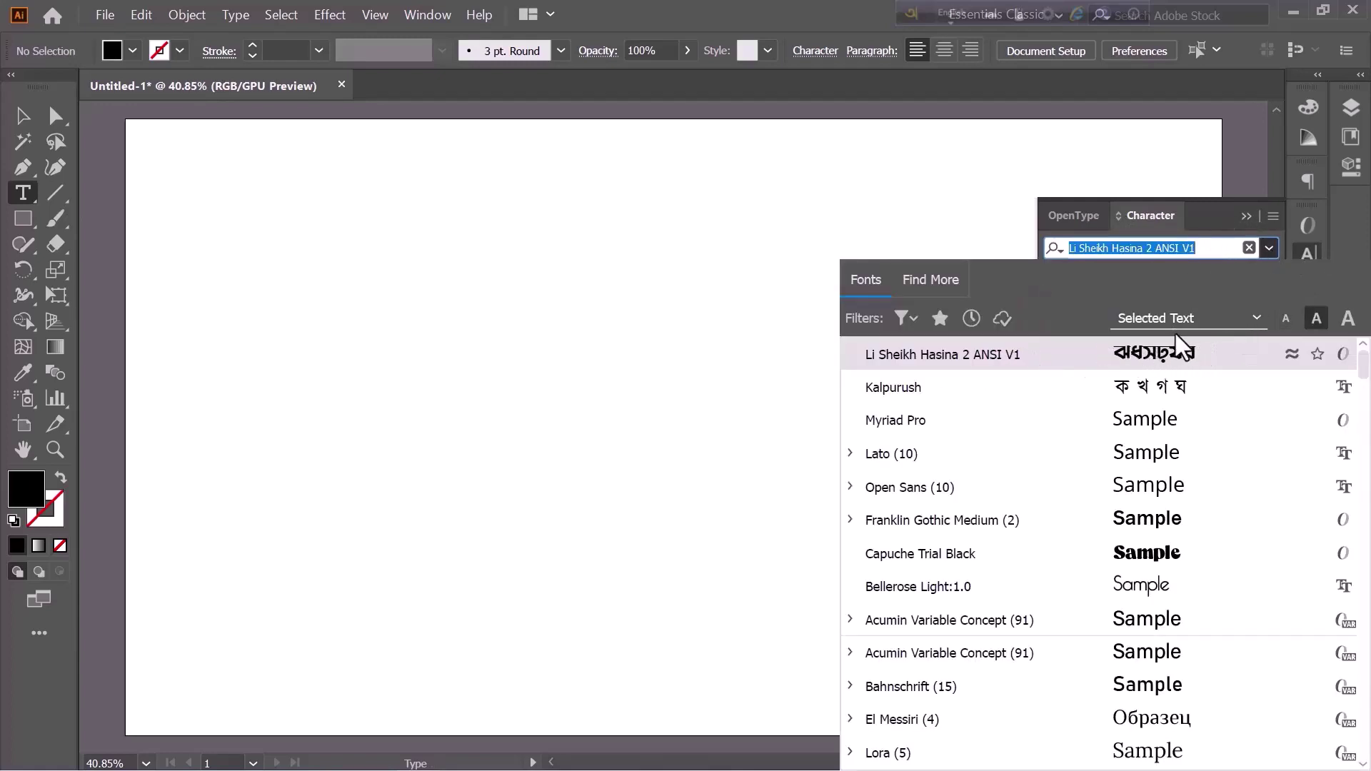
click(1008, 356)
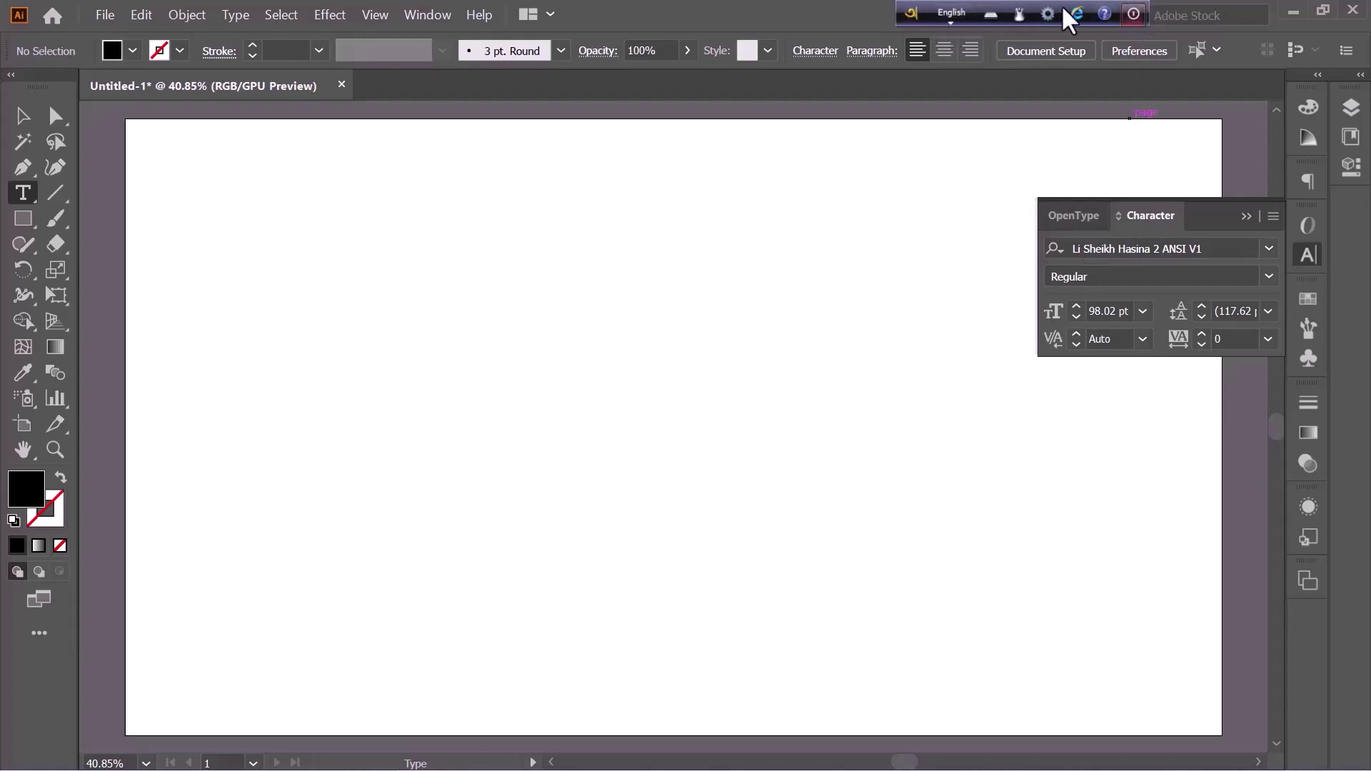
click(952, 14)
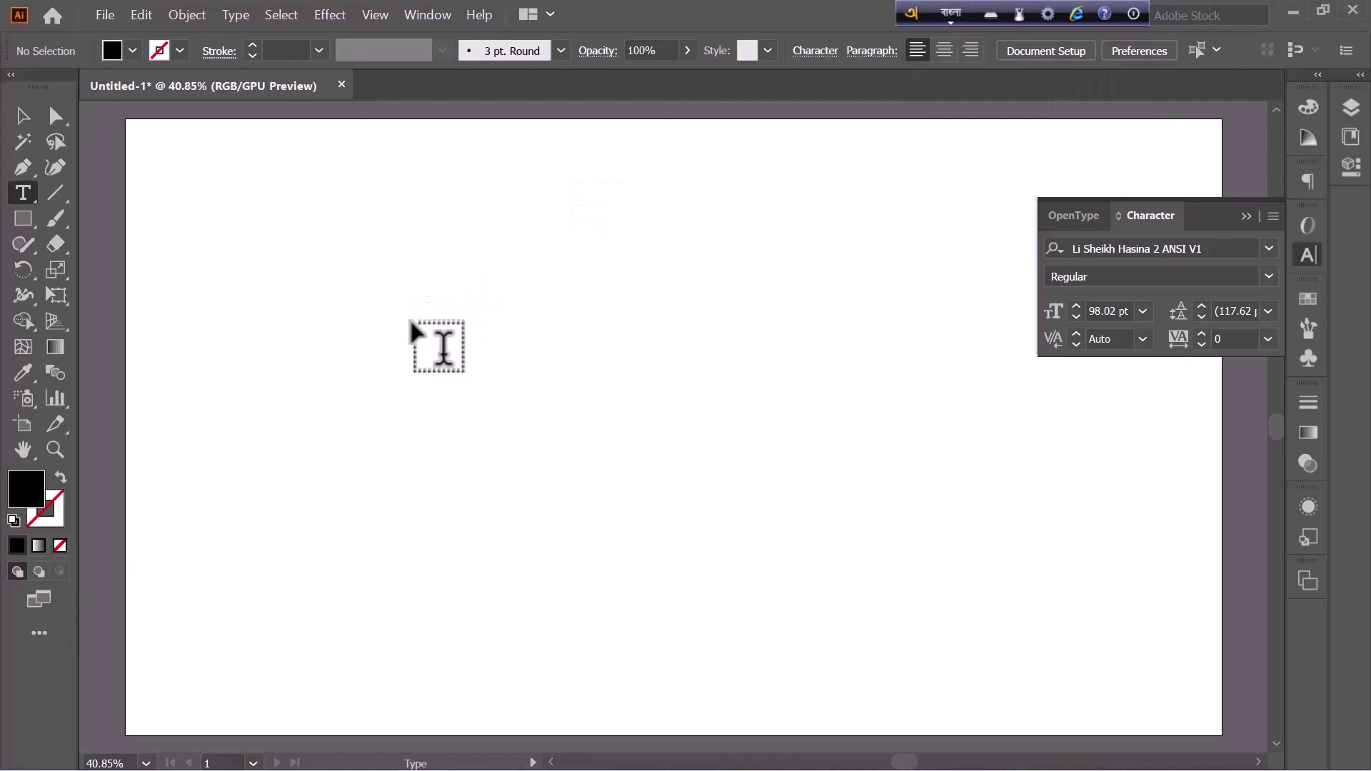
- Type 'amar sonar bangla' in Avro to add আমার সোনার বাংলা, then set it in Kalpurush
click(439, 351)
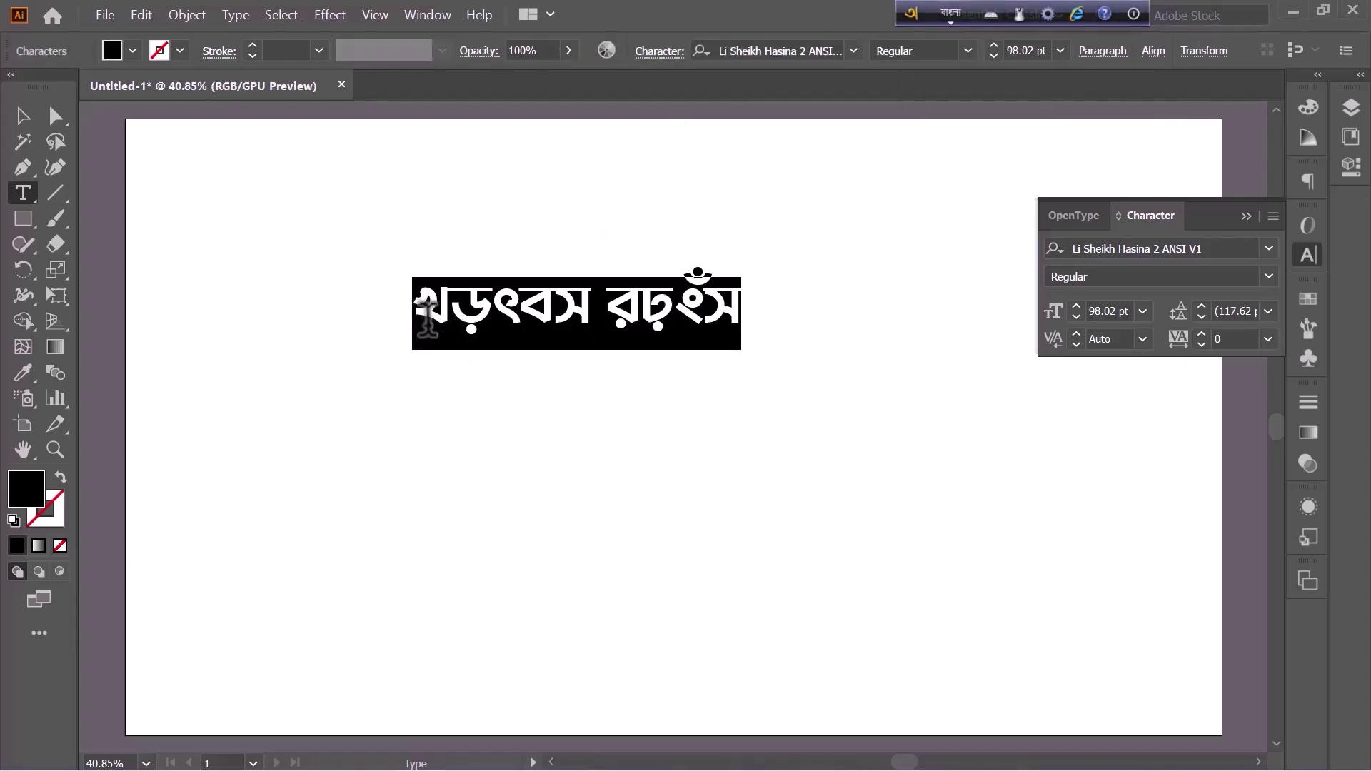
text(amar )
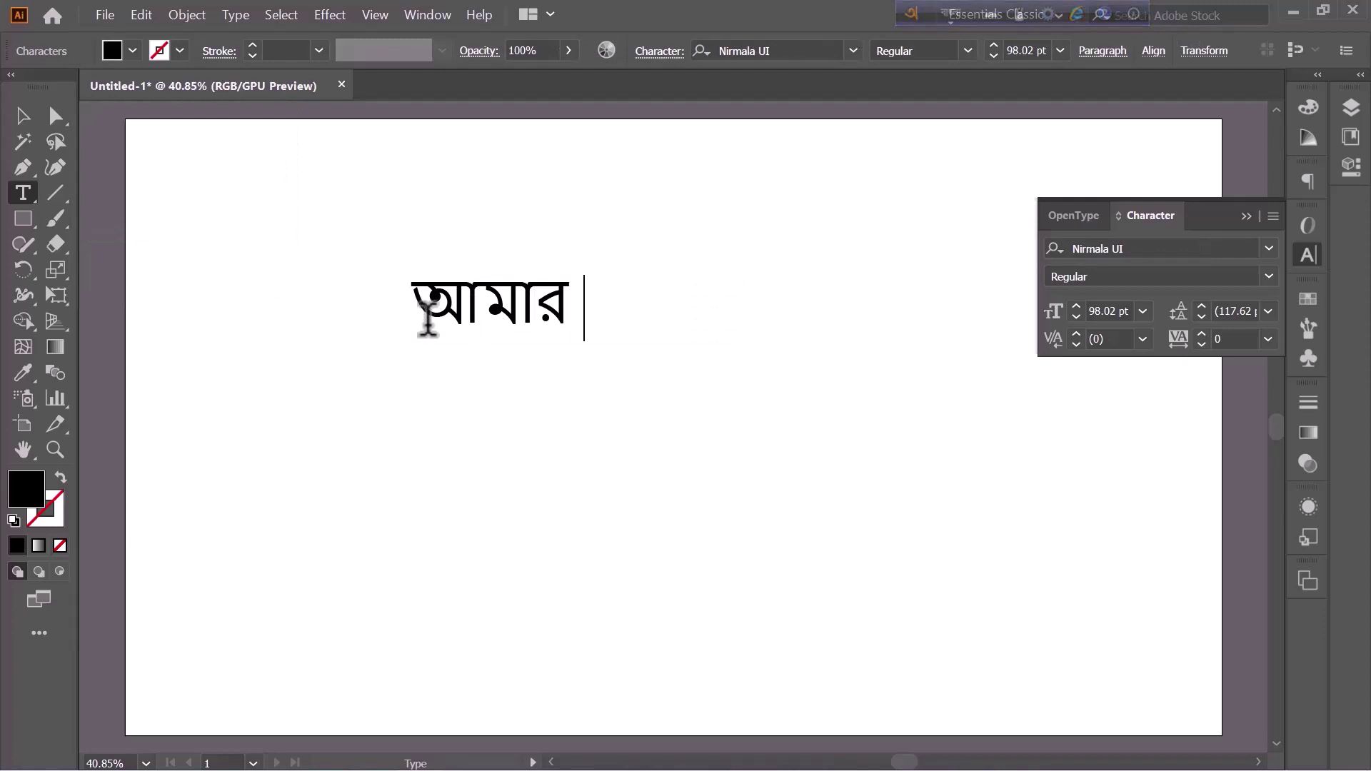
text(sonar ban)
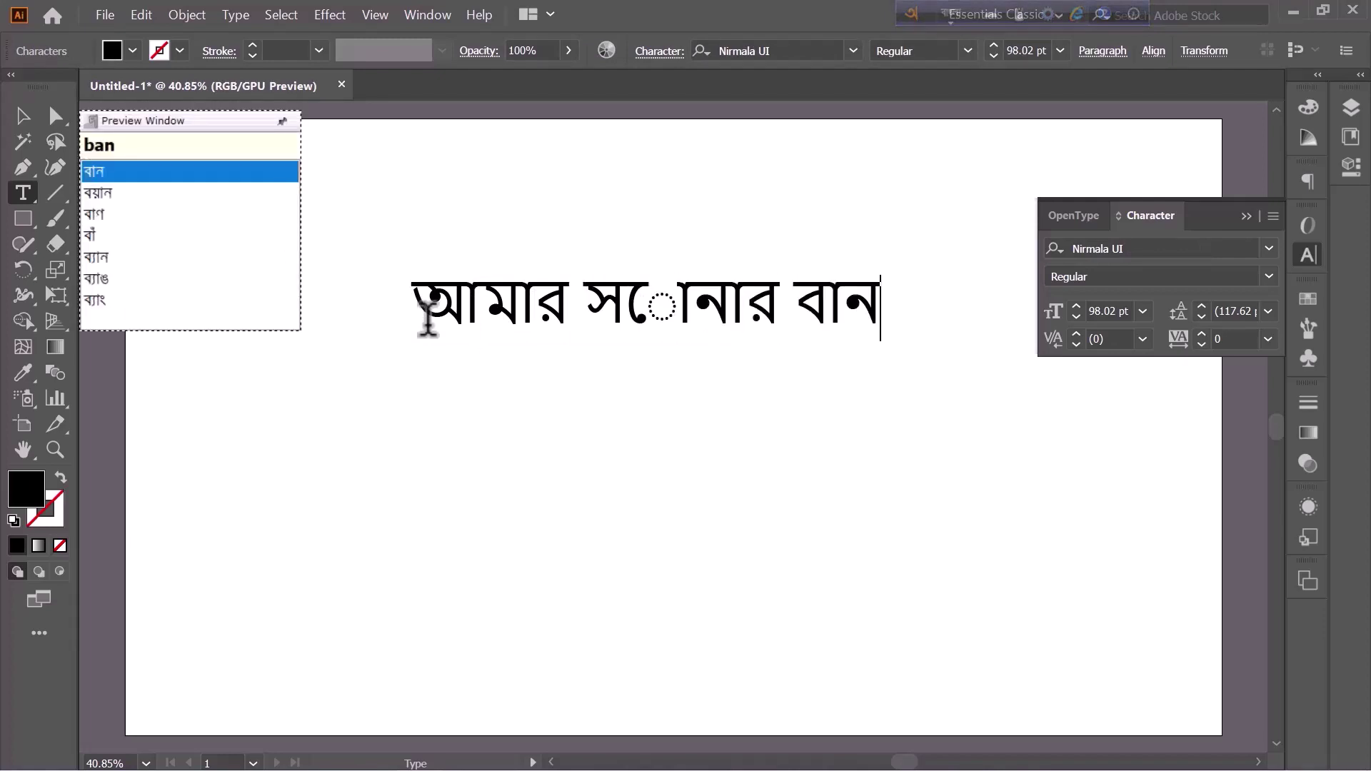
text(gla)
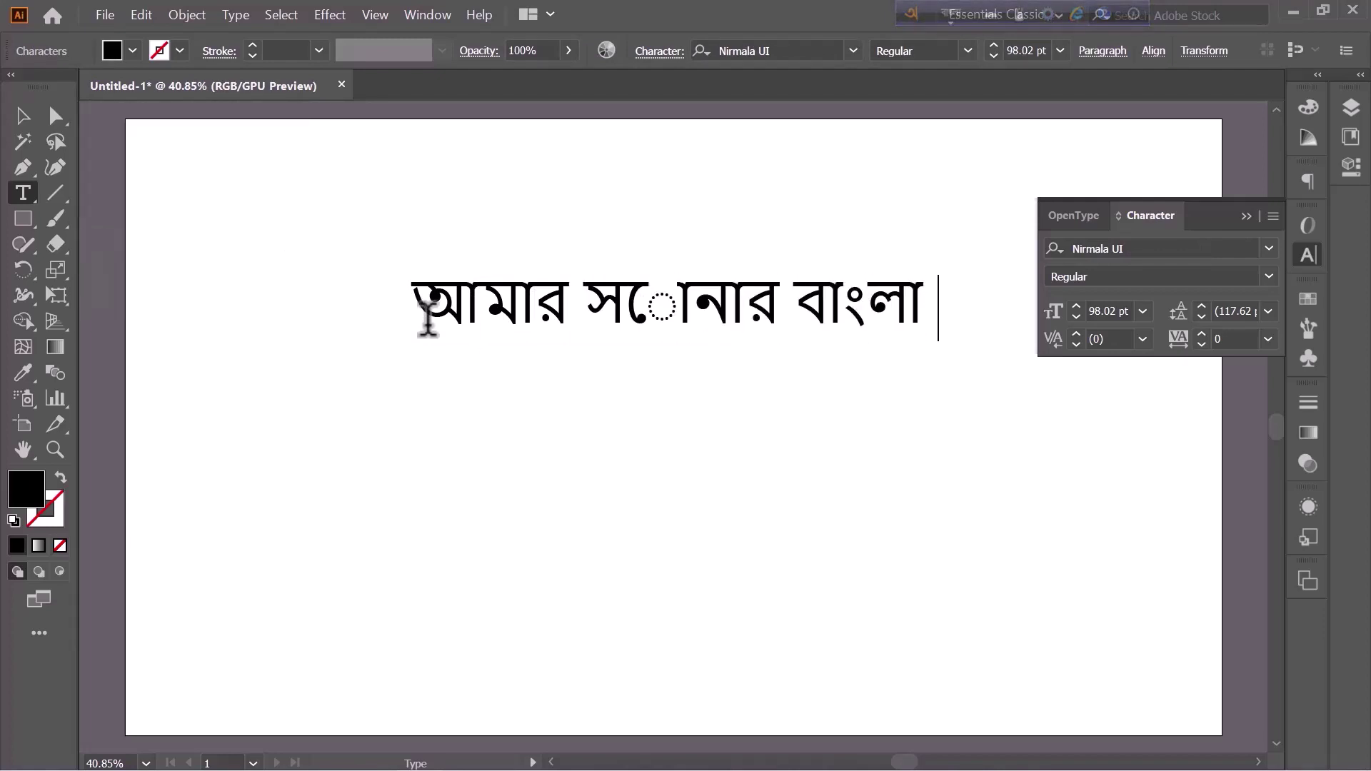
drag(956, 318, 412, 307)
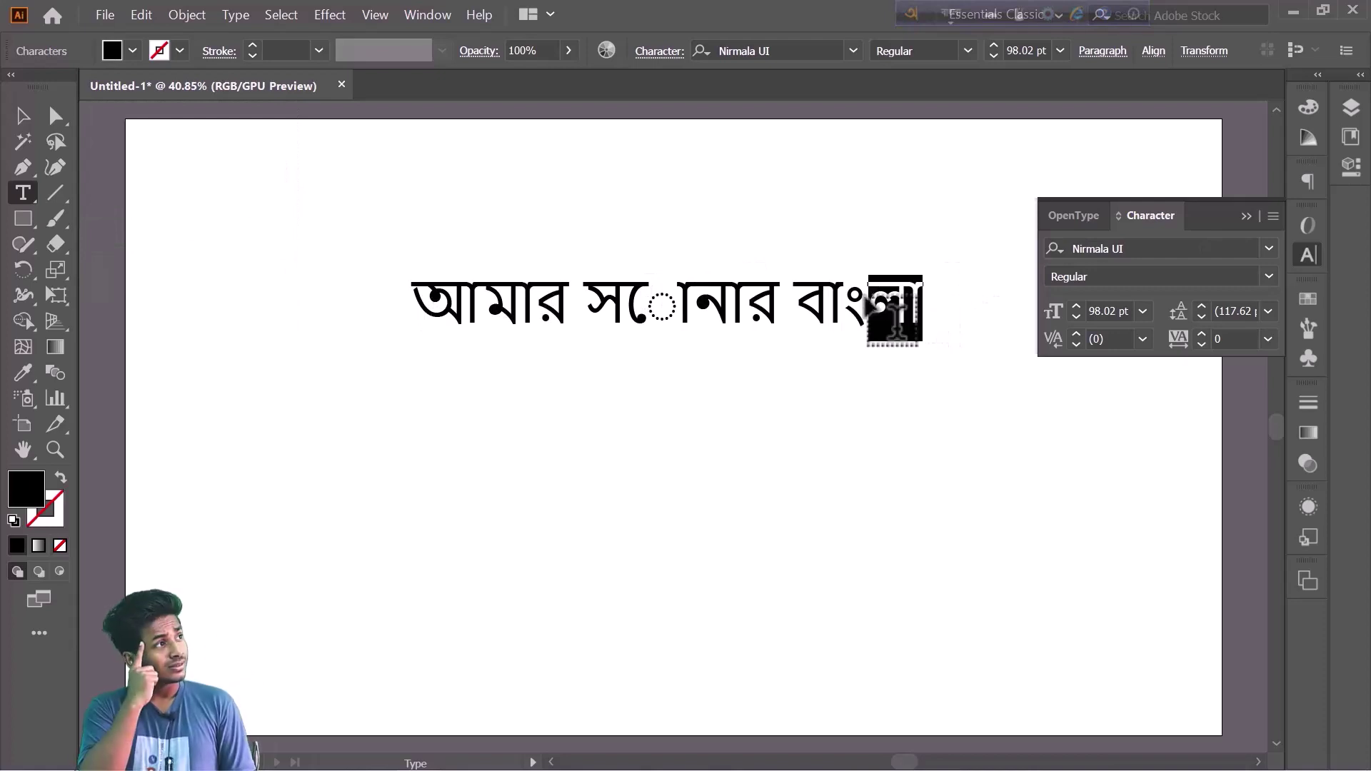
click(1268, 247)
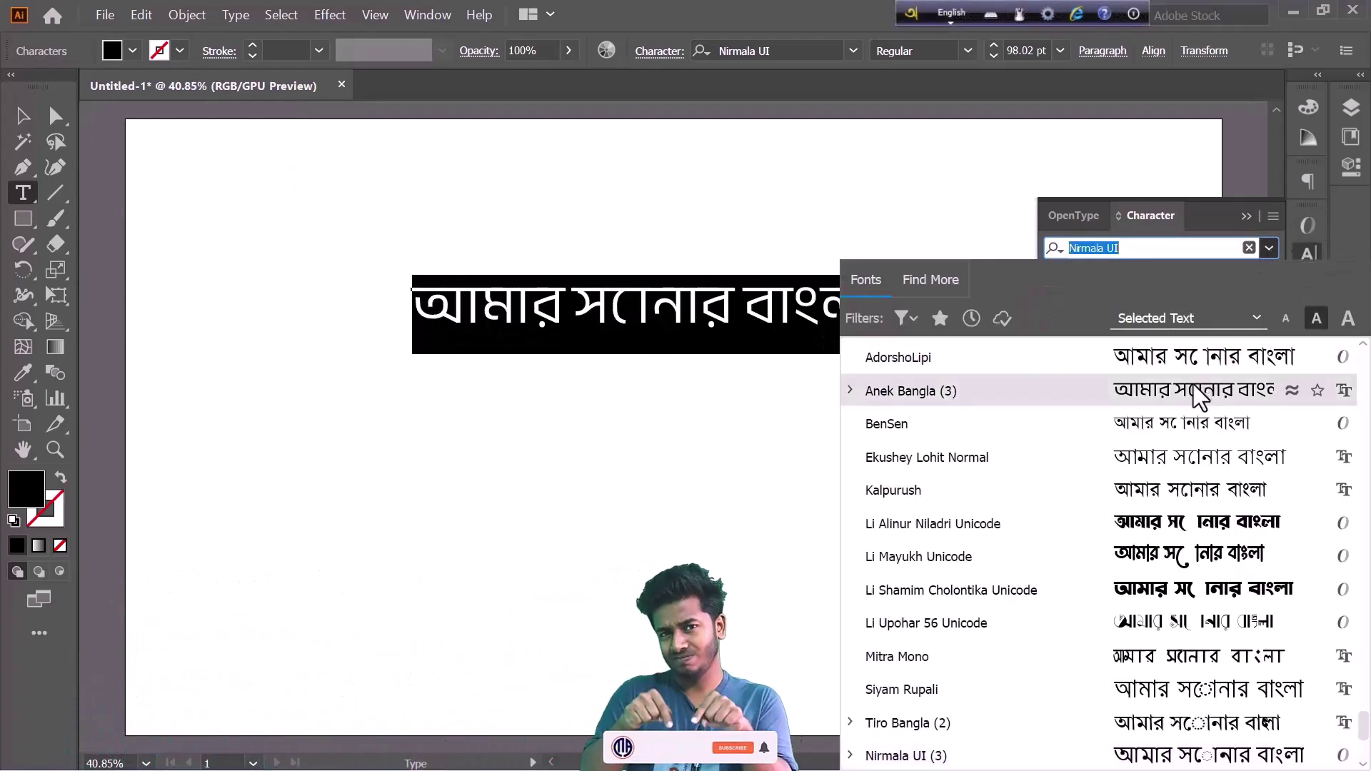
scroll(1151, 532, up, 5)
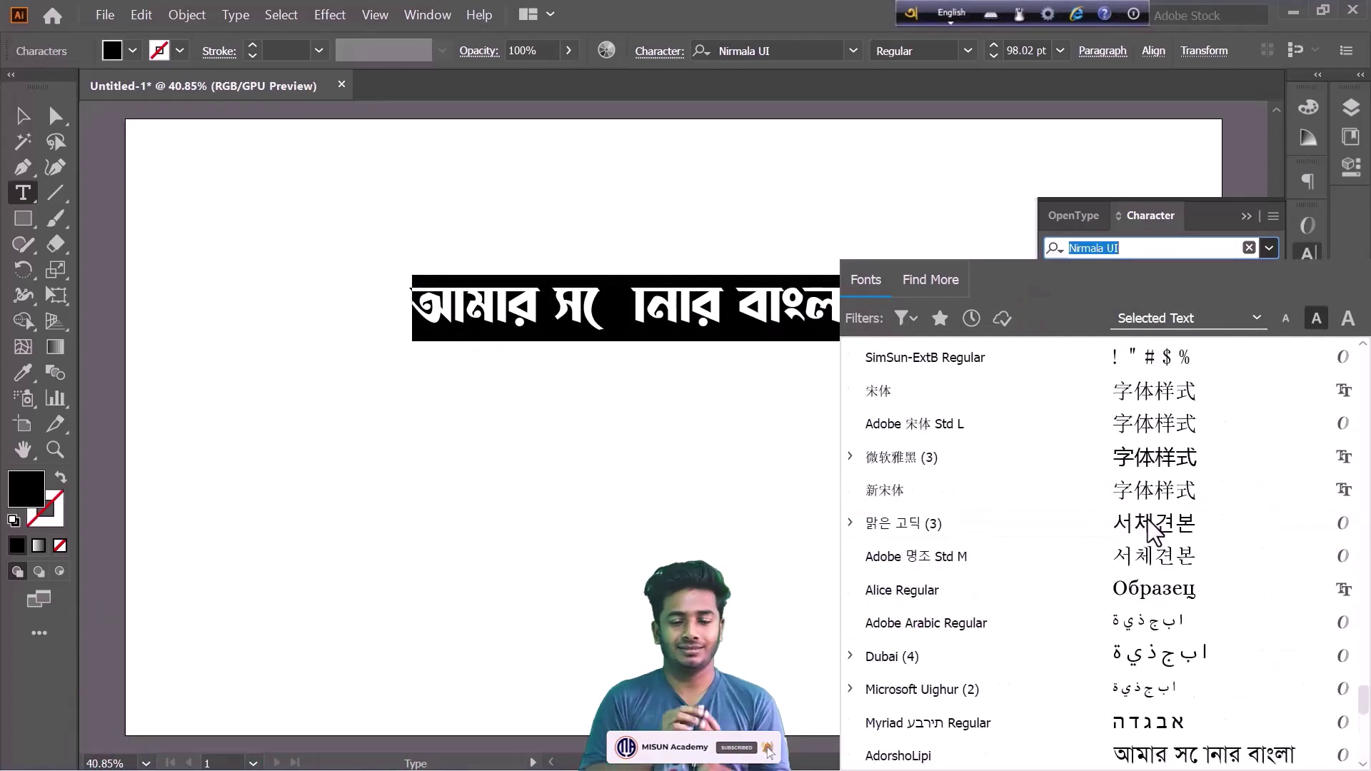
scroll(1300, 536, up, 5)
scroll(1316, 652, up, 3)
drag(1362, 657, 1356, 355)
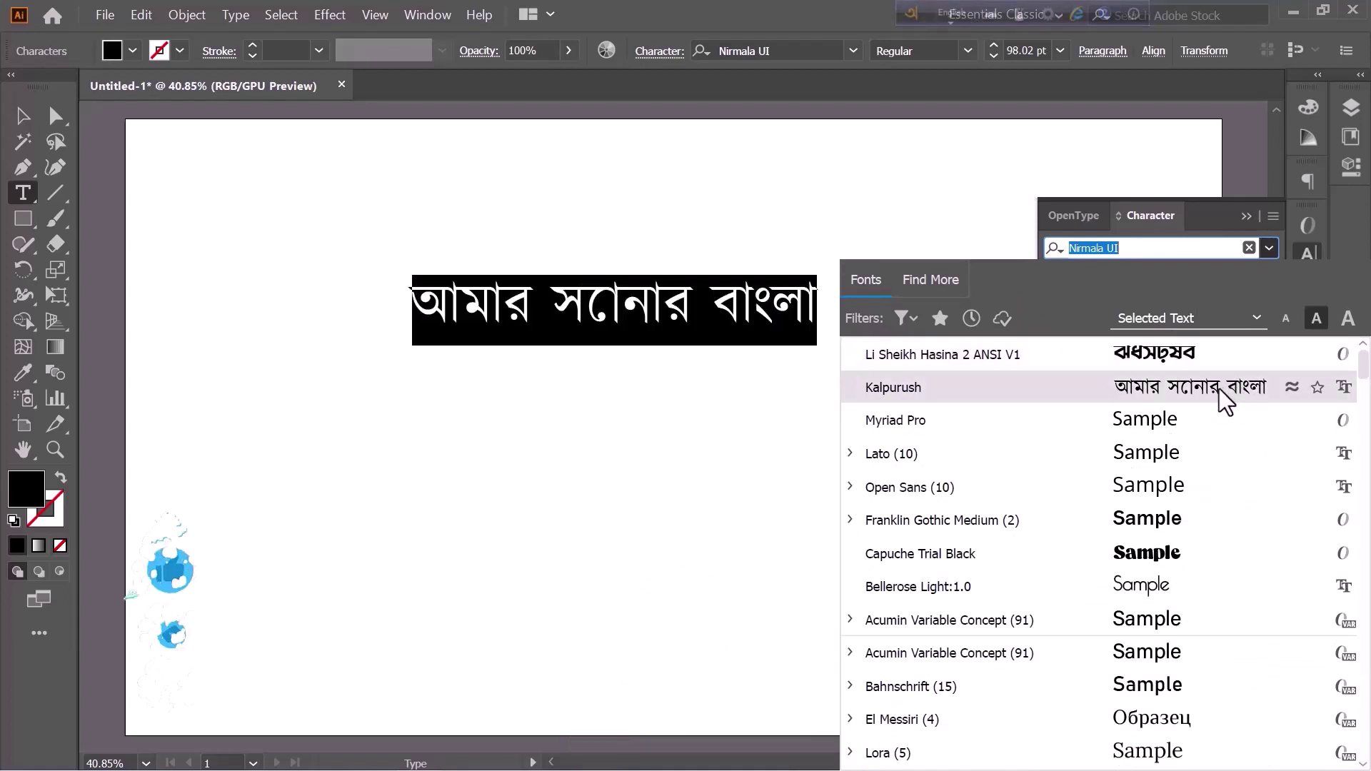
click(1219, 389)
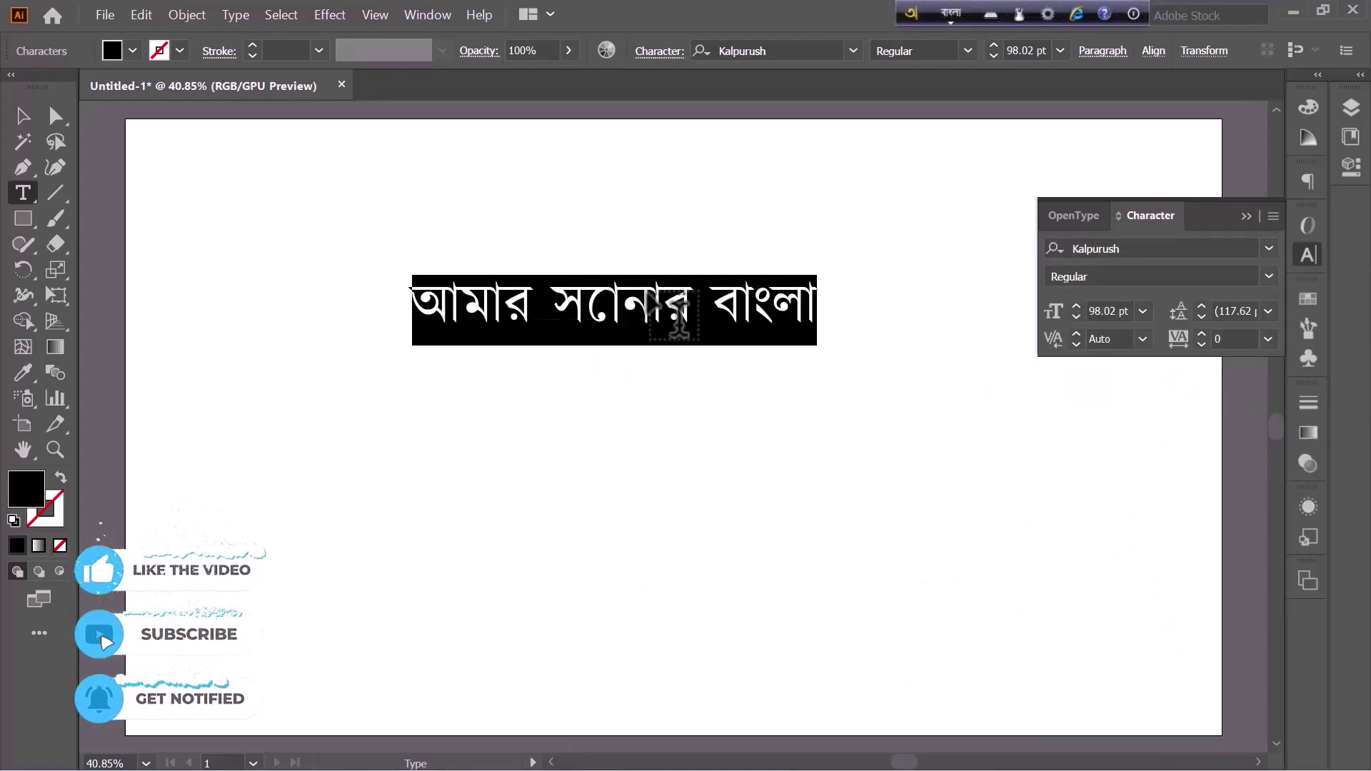
click(706, 307)
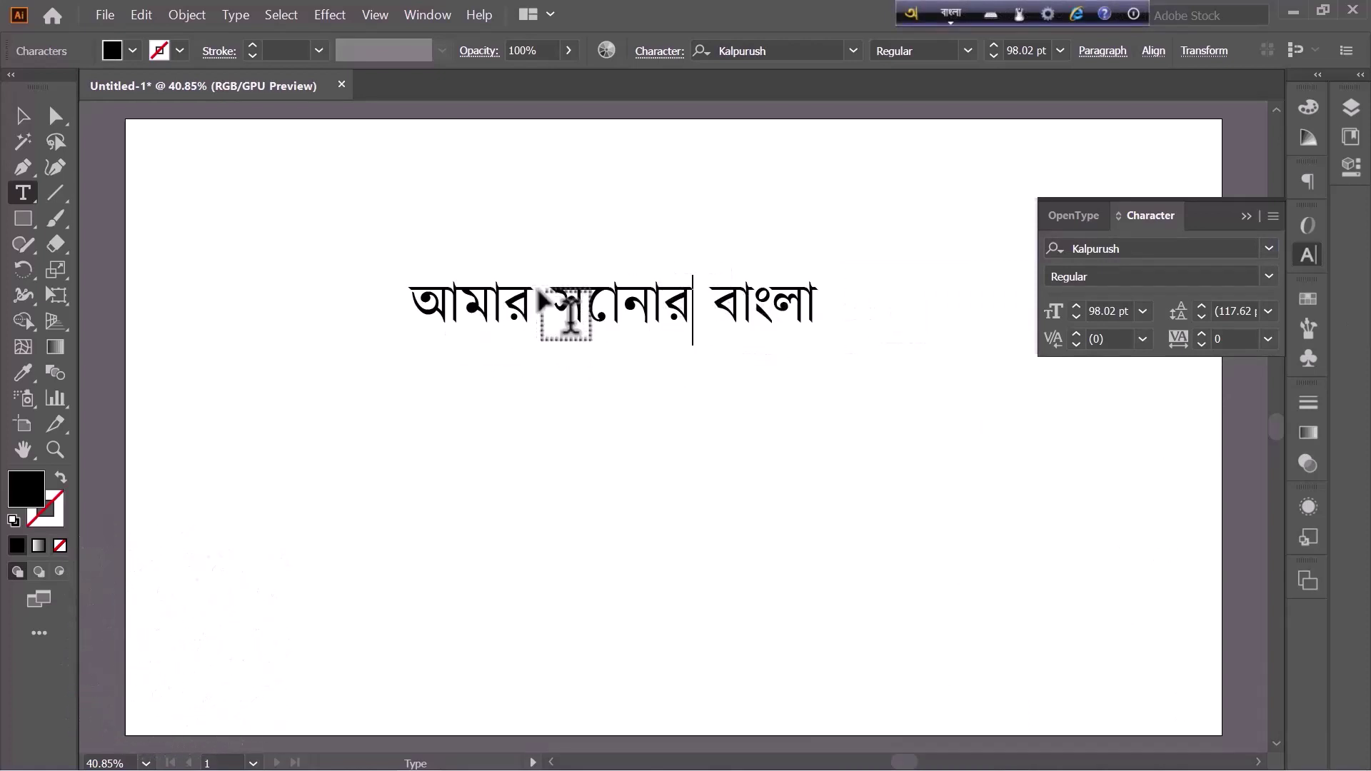
- Move the Bangla line up and left on the artboard, then show Avro's tools menu
click(24, 113)
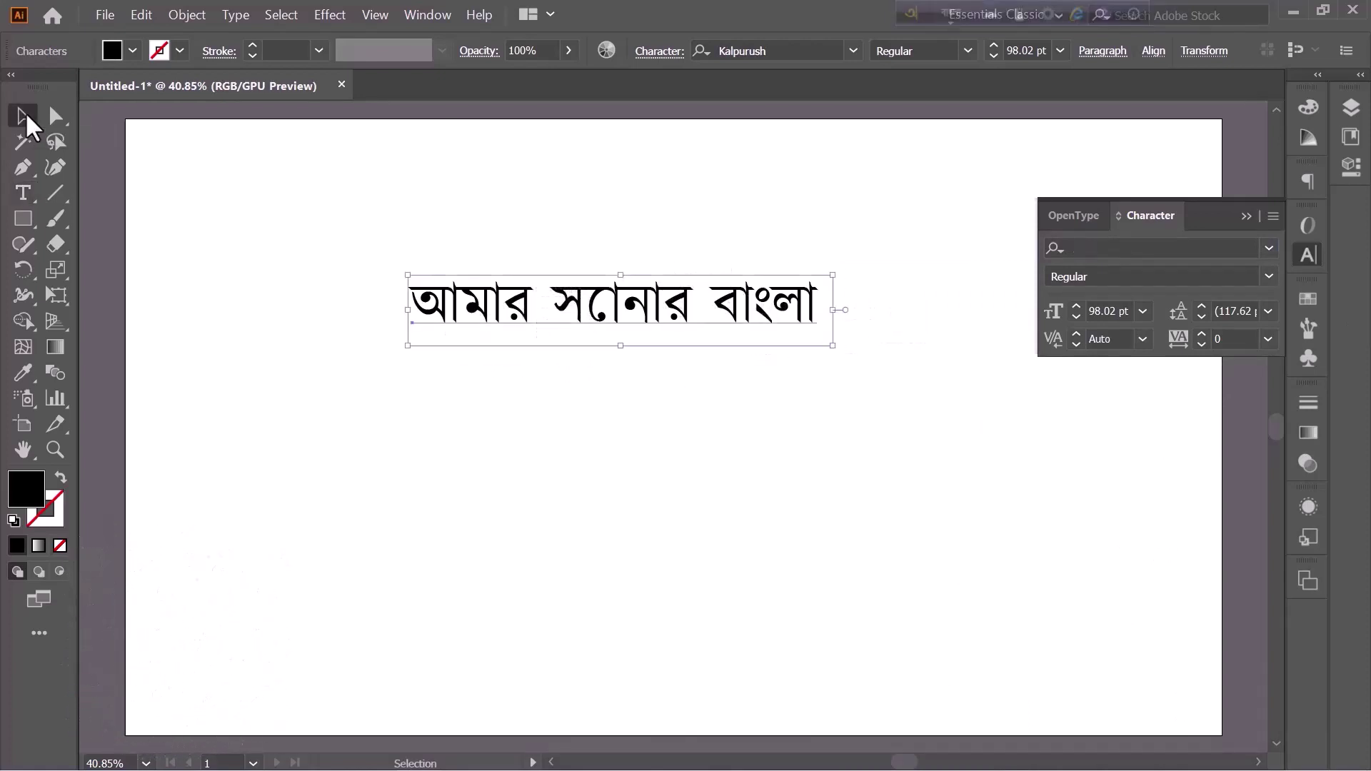
drag(625, 313, 532, 257)
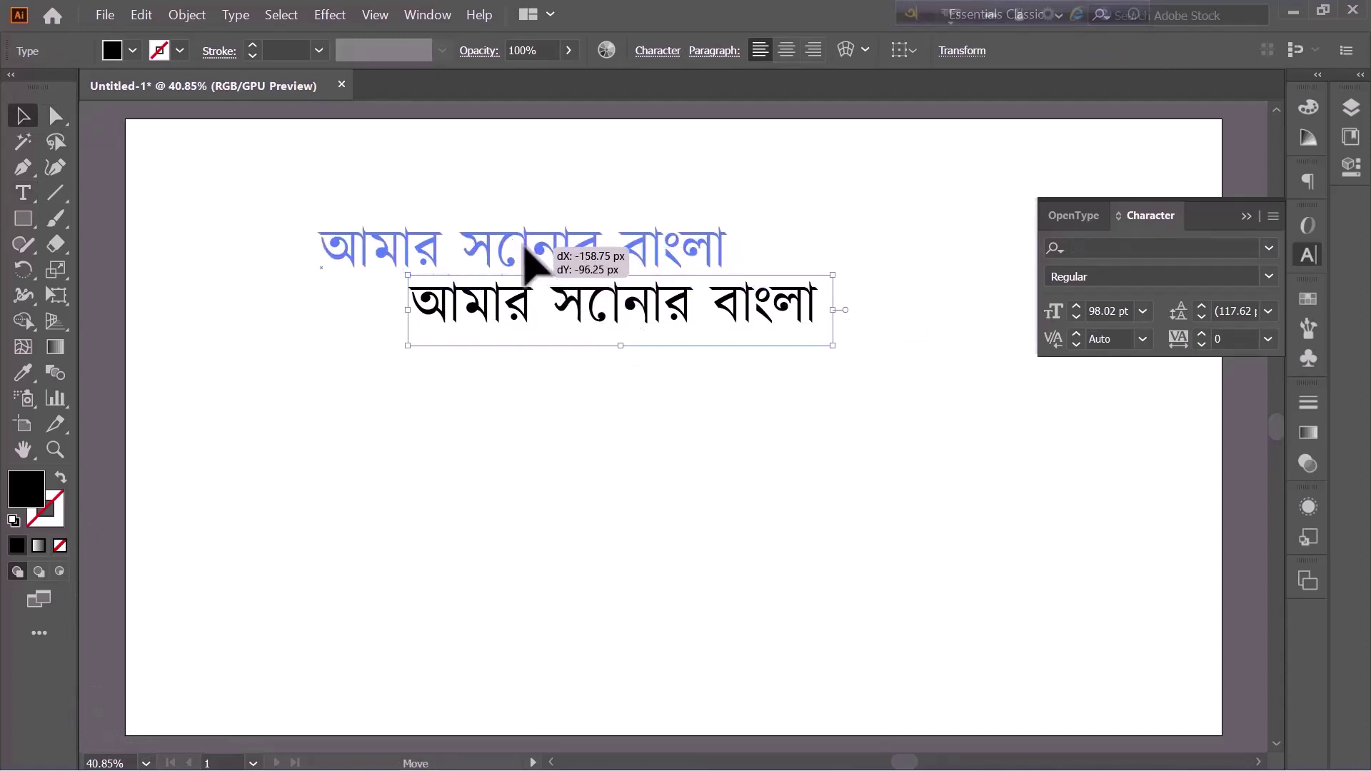
drag(526, 247, 527, 248)
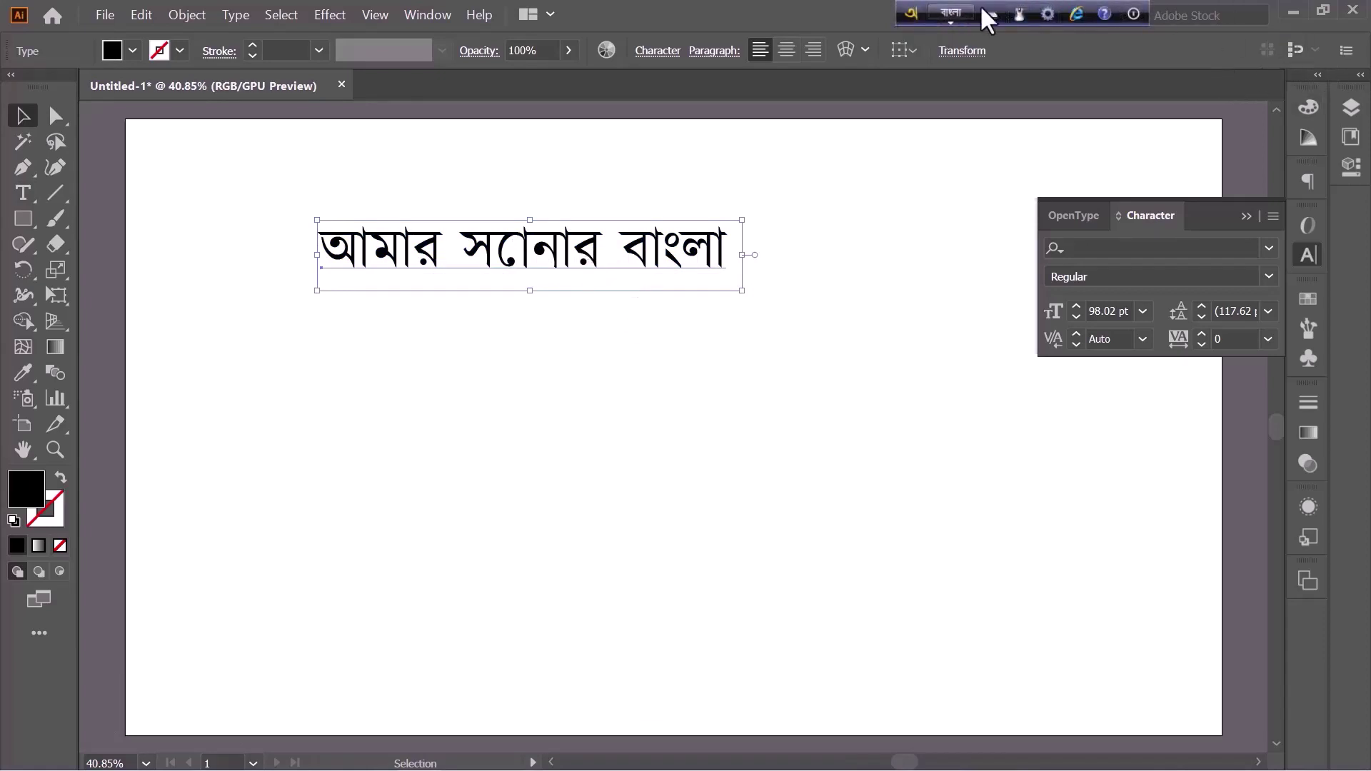
click(1047, 14)
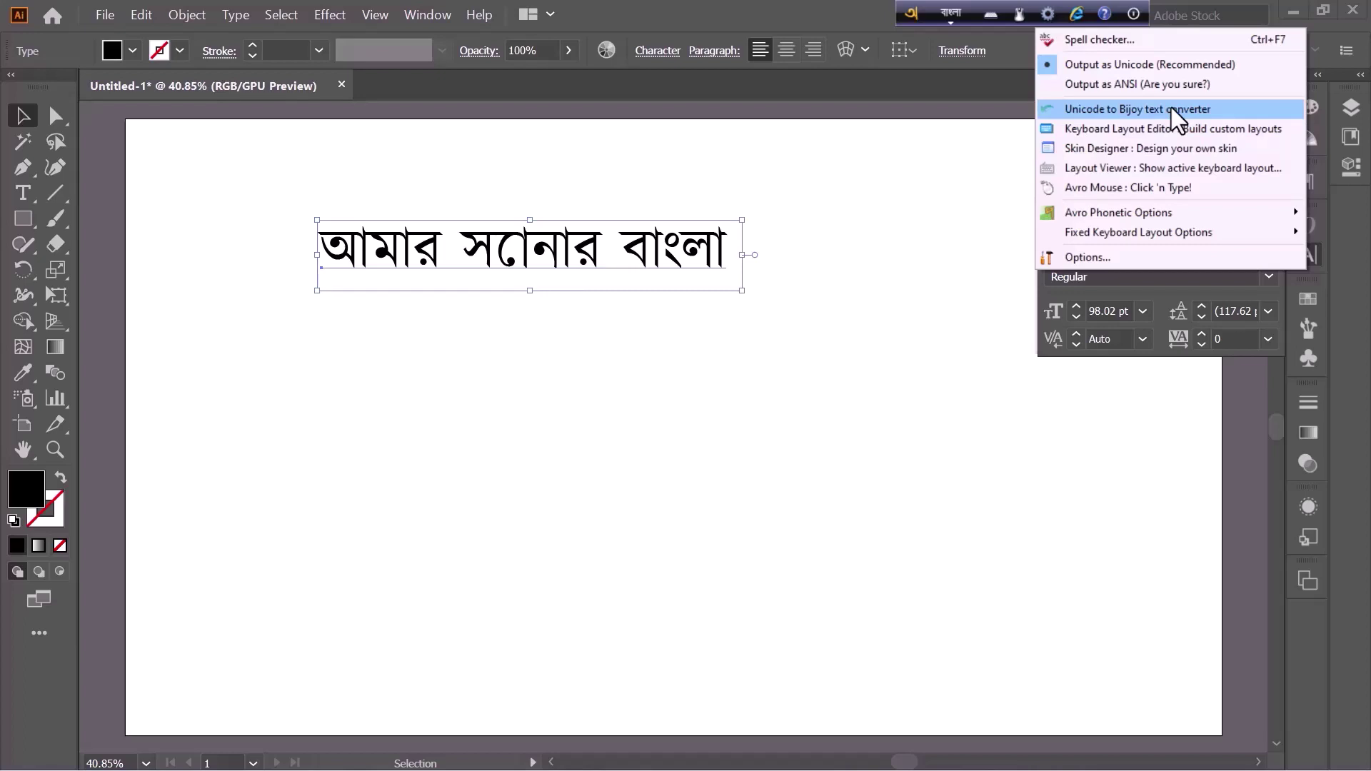
- Enter and select আমার সোনার বাংলা in the Unicode to Bijoy converter's input box
click(1172, 110)
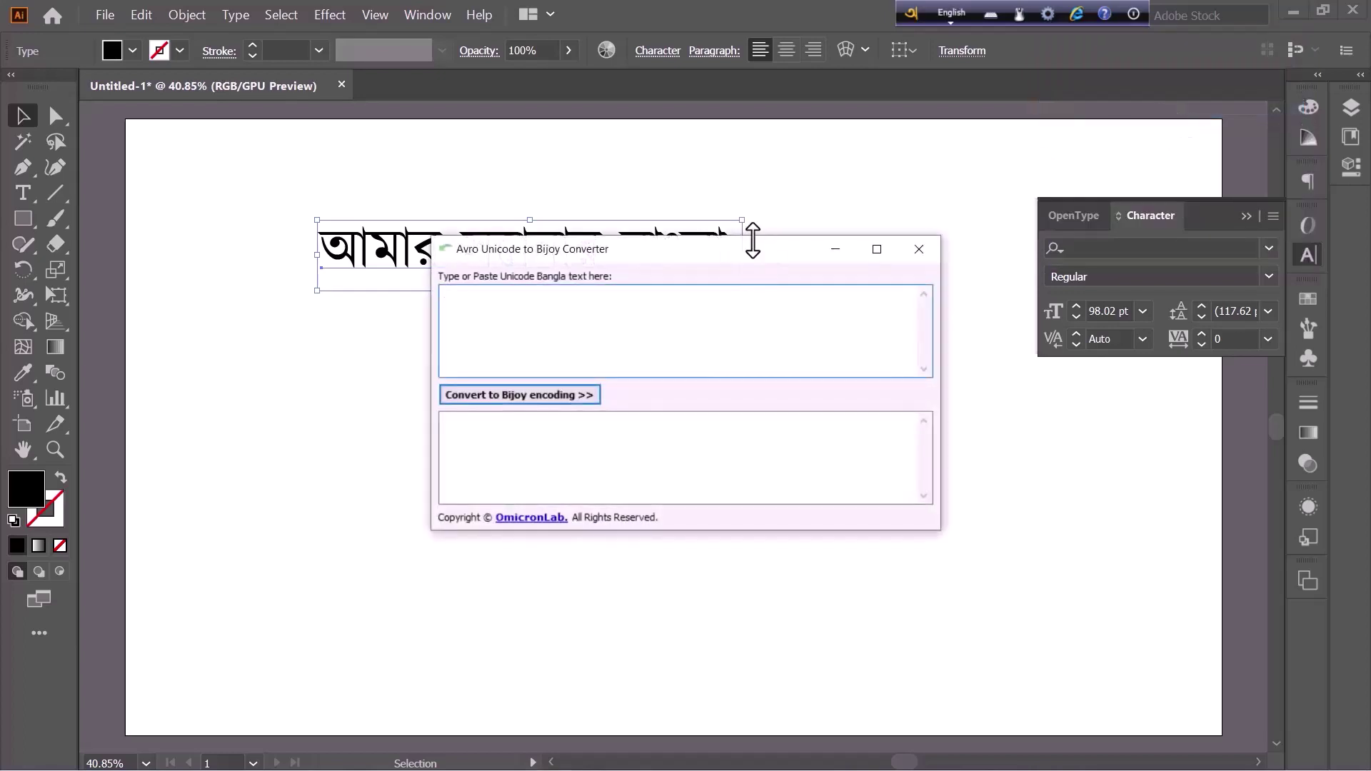
drag(774, 245, 1151, 187)
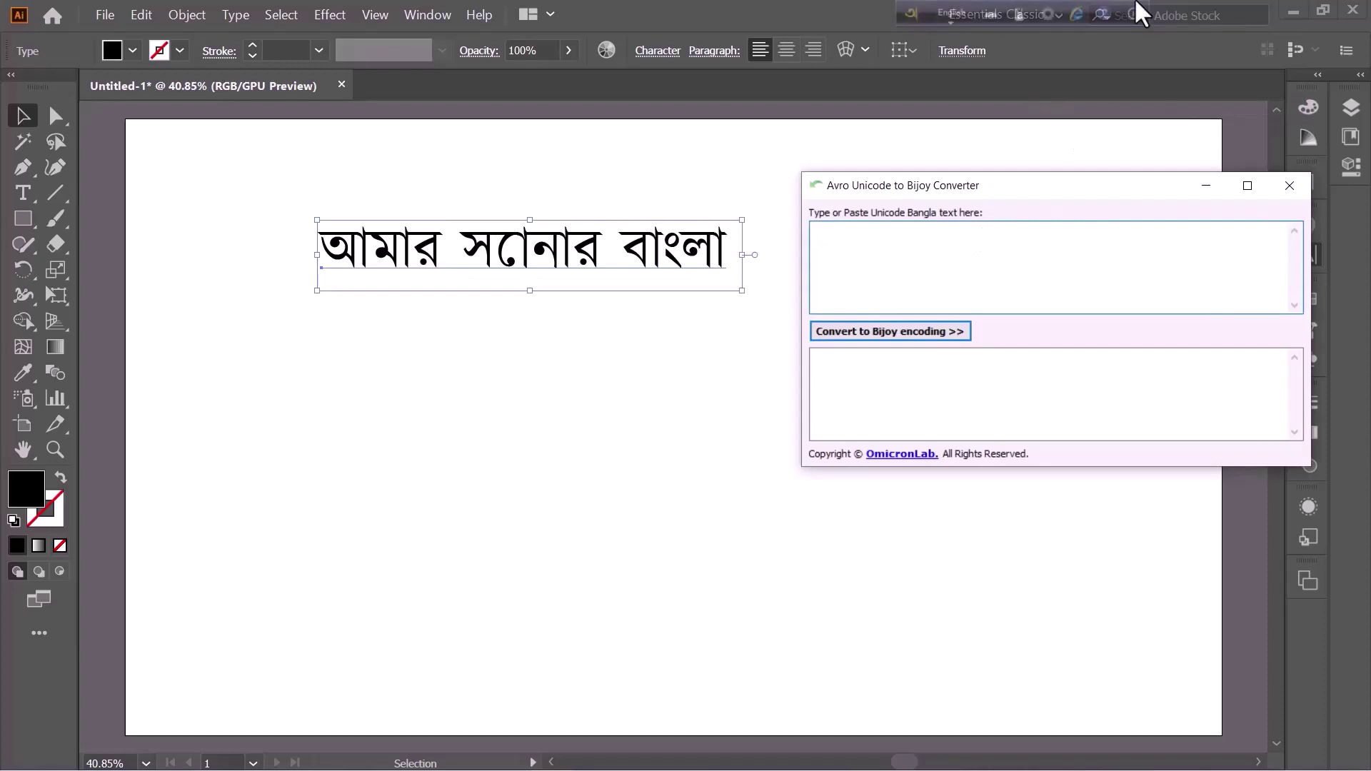
click(950, 15)
click(893, 239)
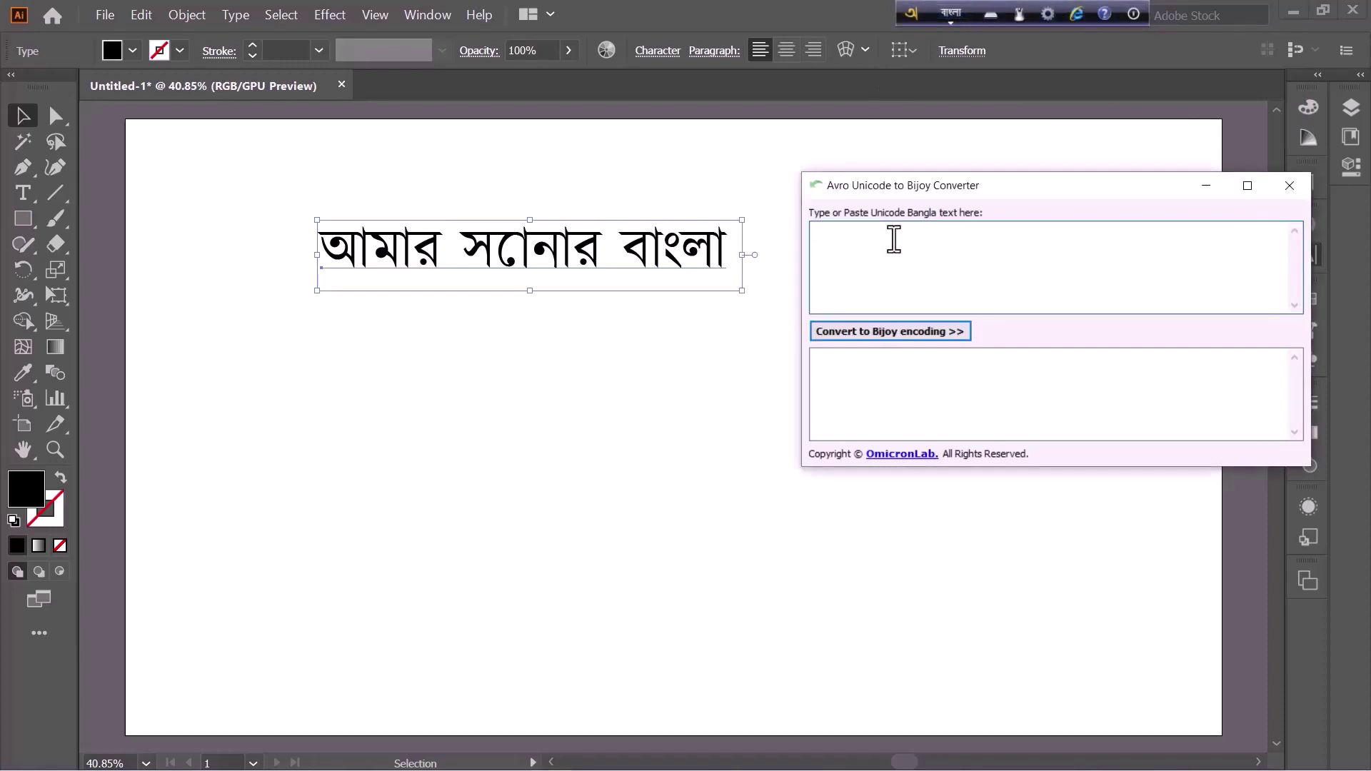
text(amar so)
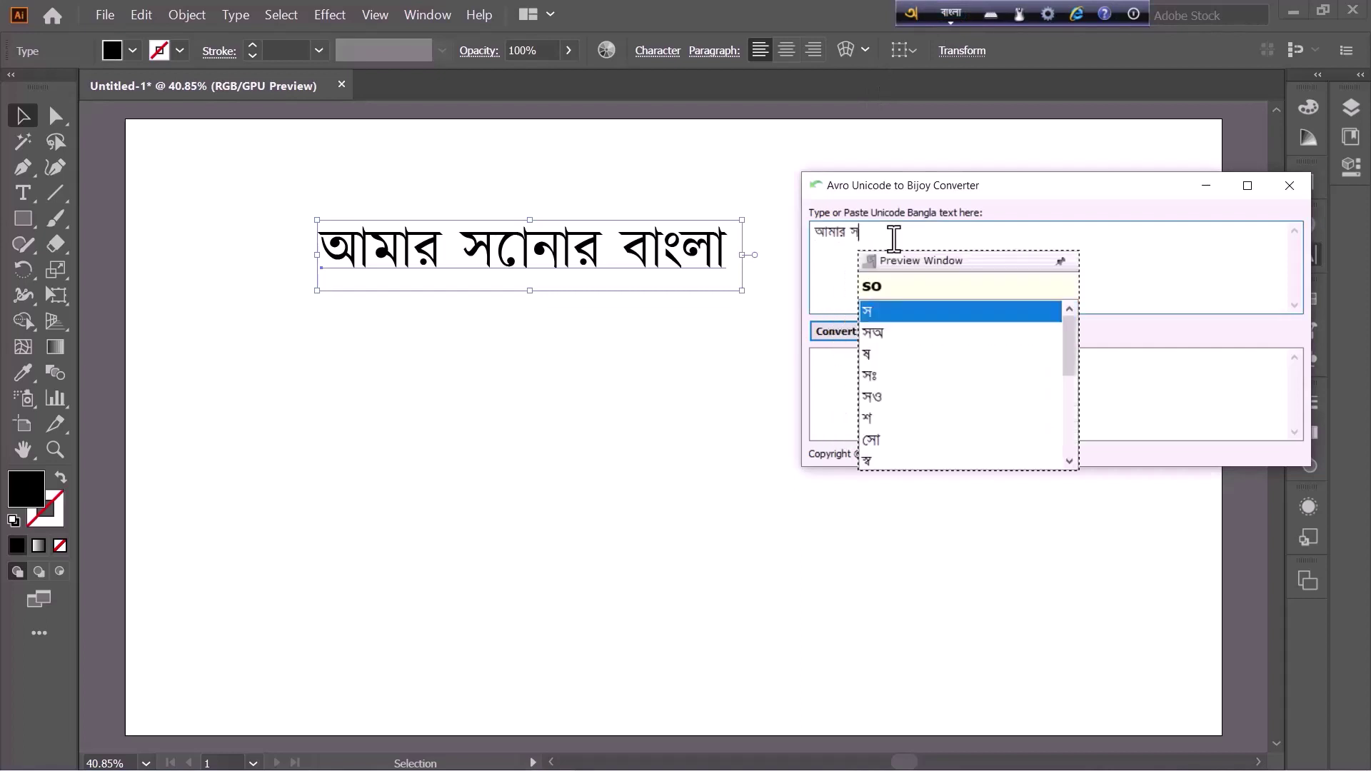
text(nar )
text(ban)
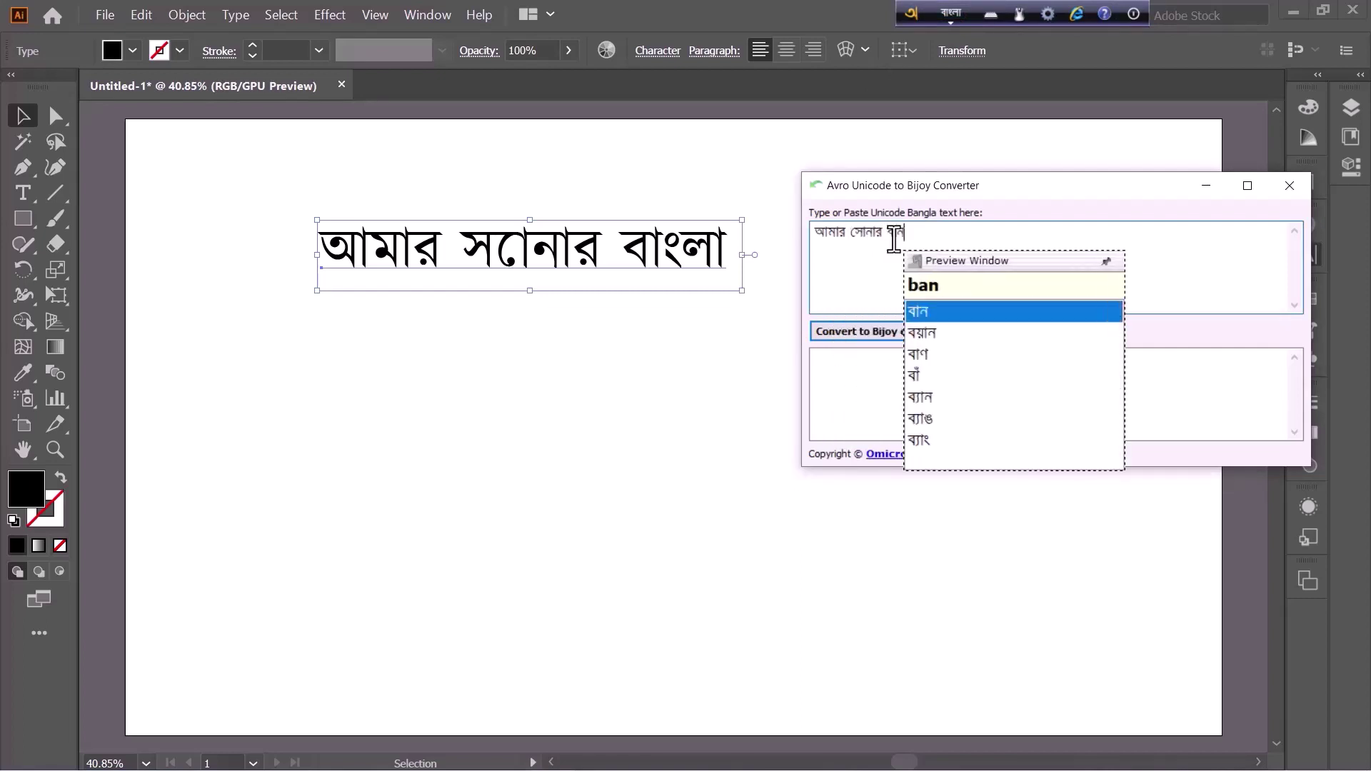
text(gala)
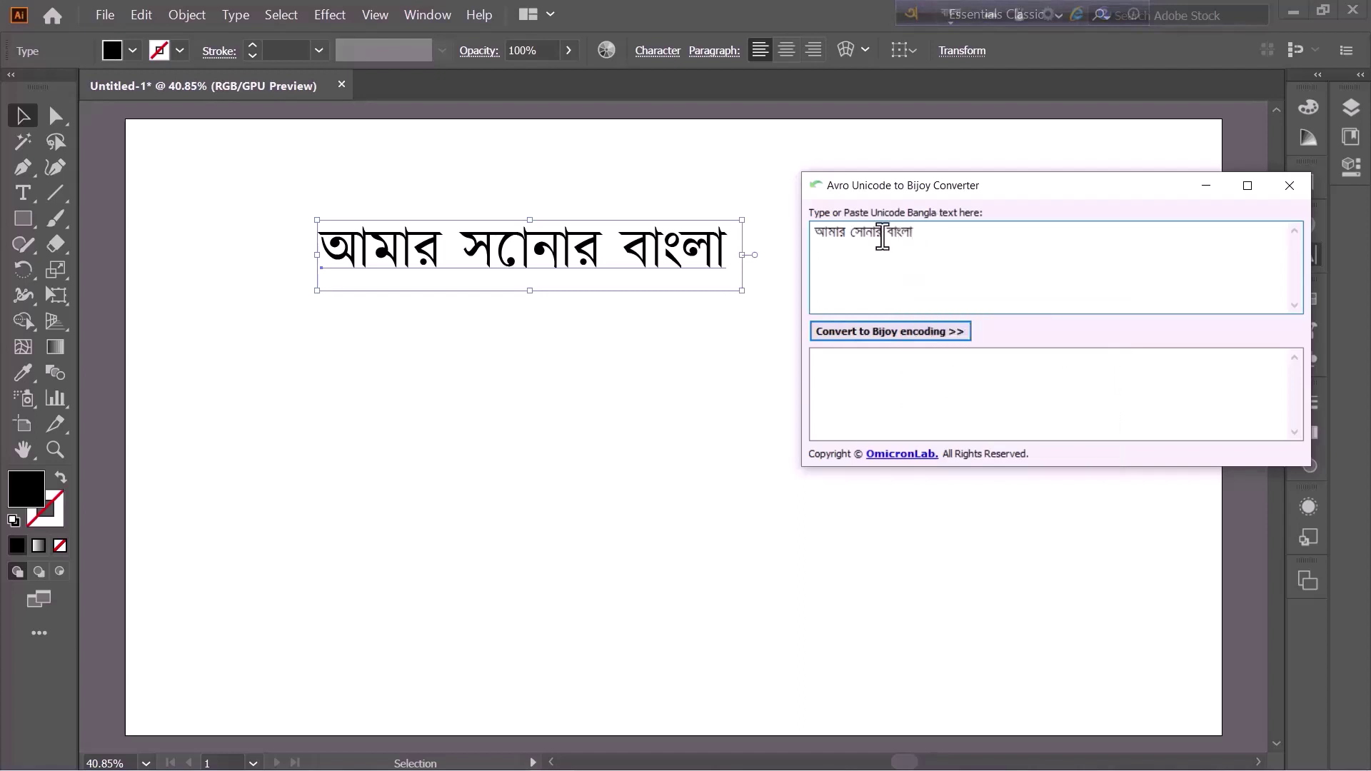
drag(979, 191, 1013, 187)
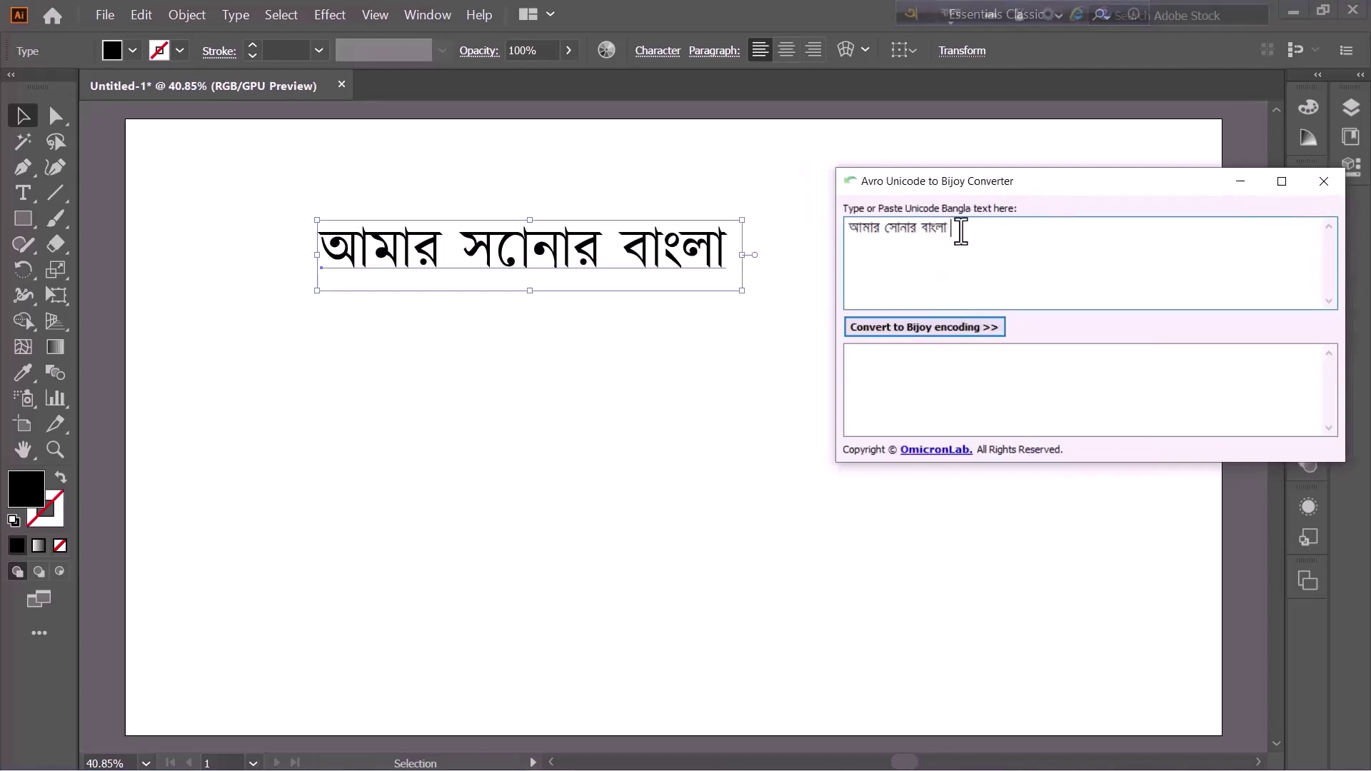
drag(957, 230, 836, 232)
key(ctrl+c)
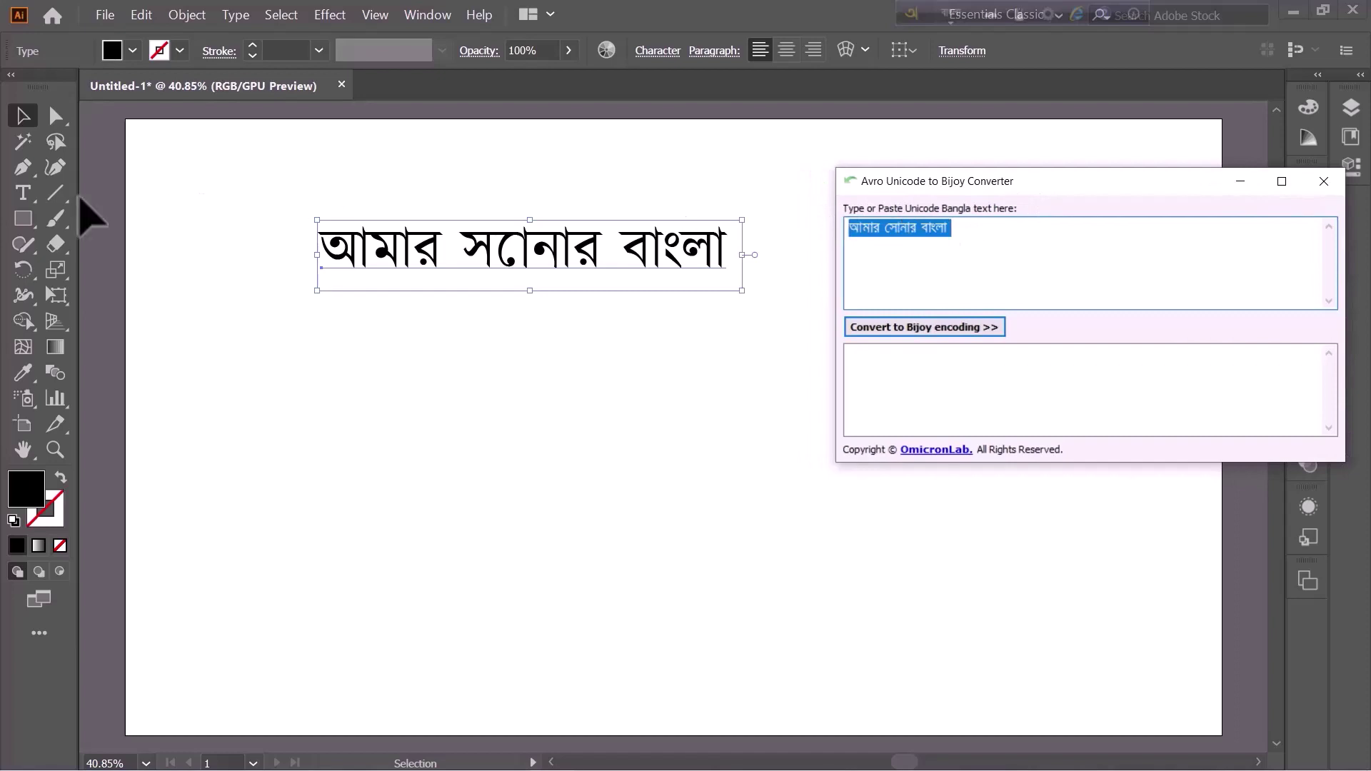
- Paste আমার সোনার বাংলা as a second line, then convert it to Bijoy and copy the output
click(22, 193)
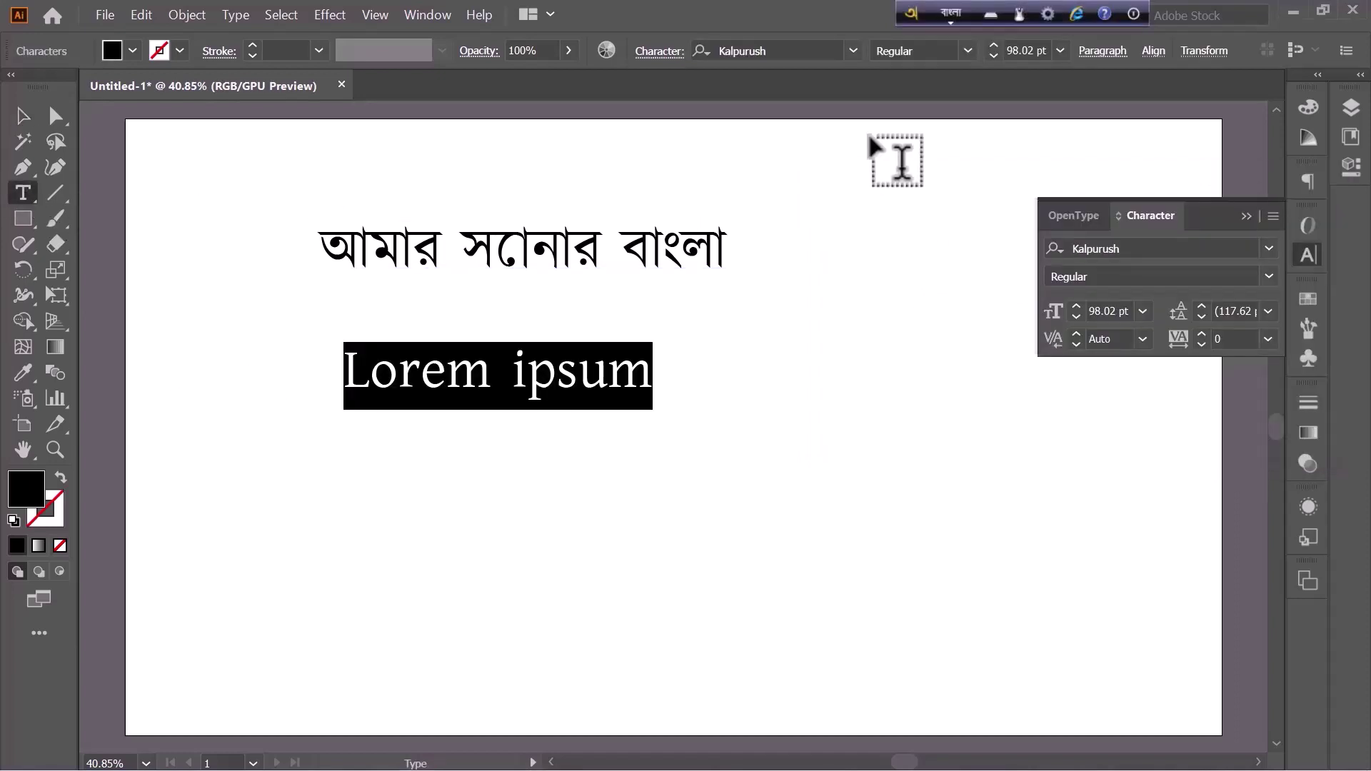
key(ctrl+v)
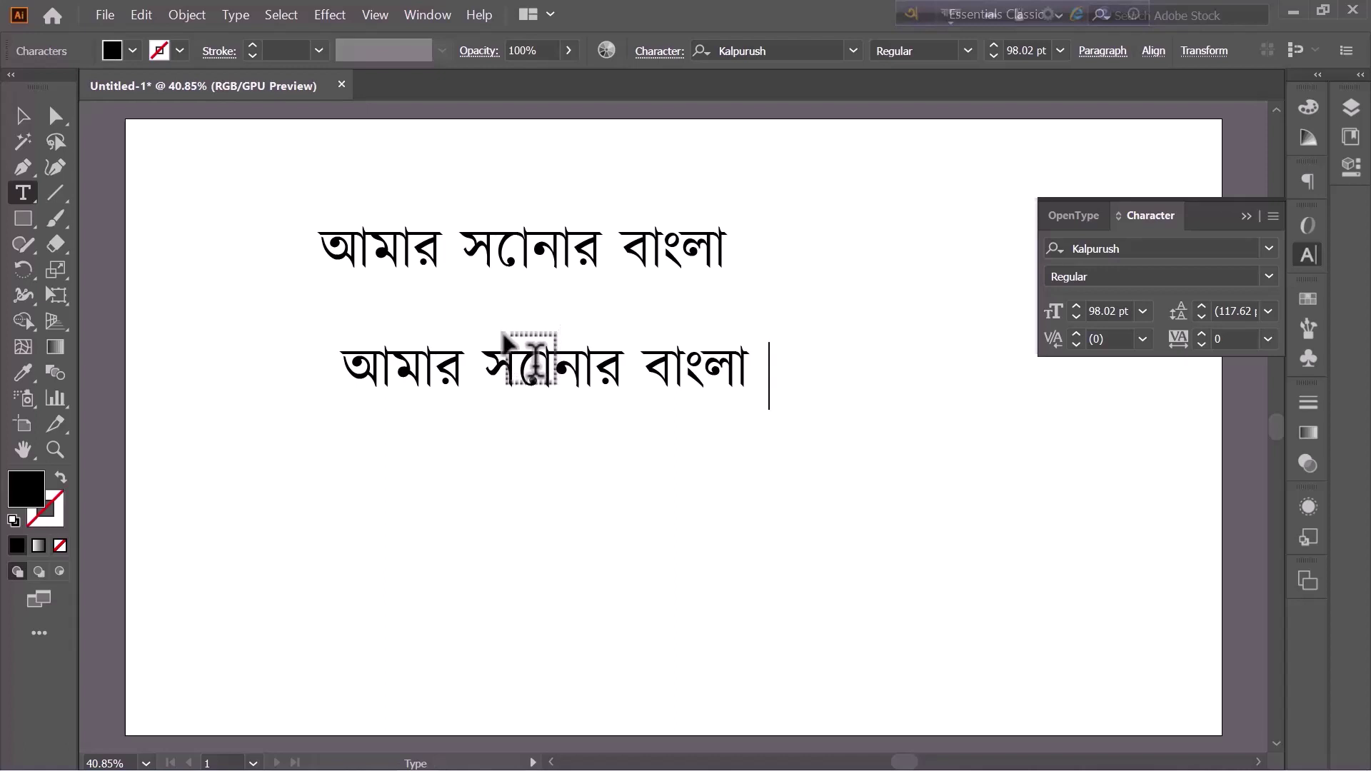
click(1337, 52)
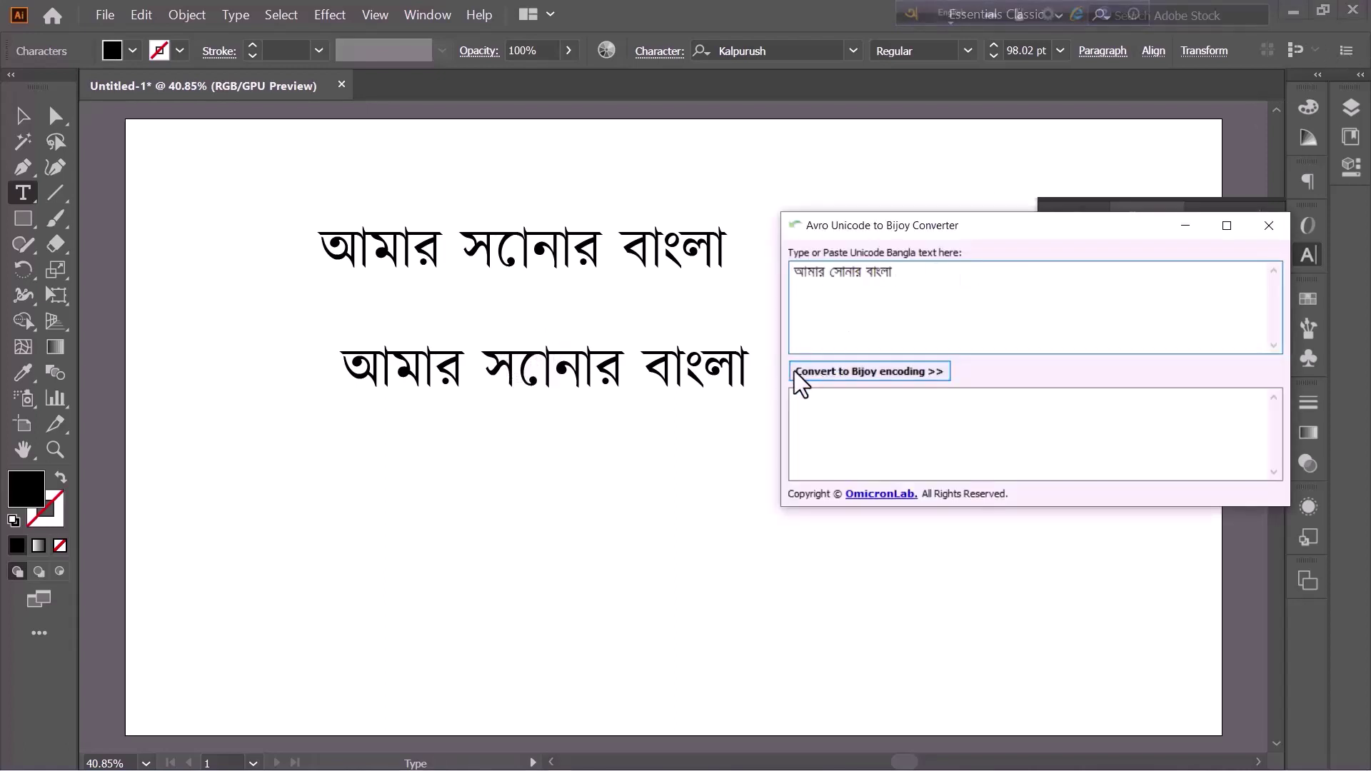
click(841, 374)
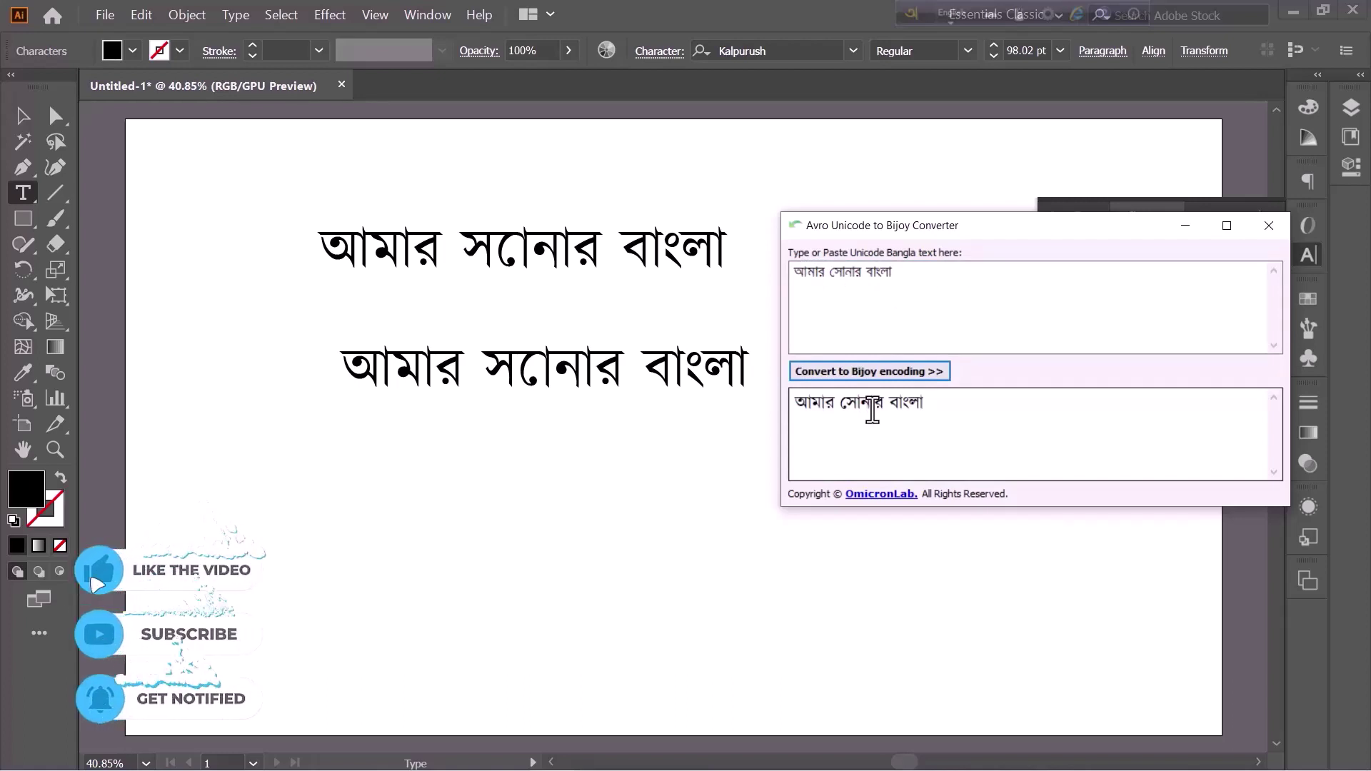
drag(932, 402, 796, 397)
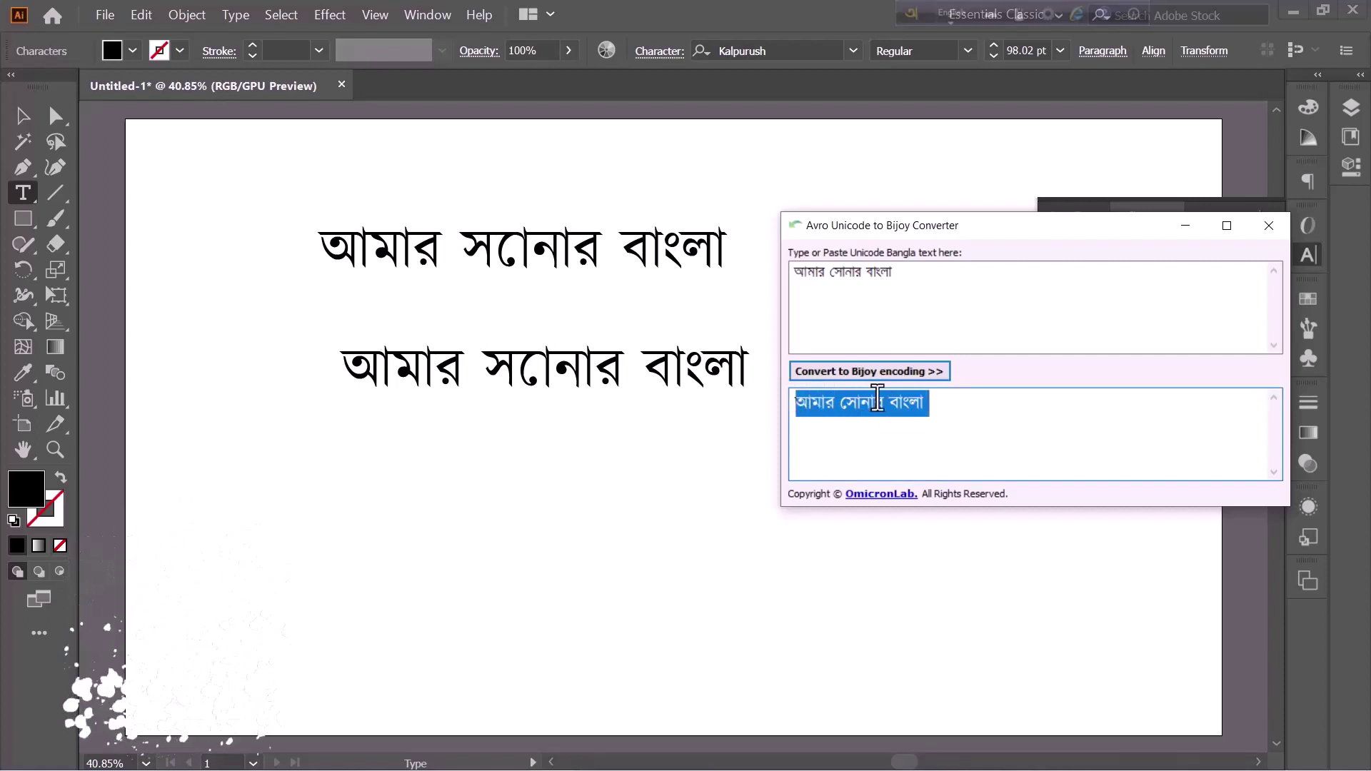
key(alt+Tab)
key(Escape)
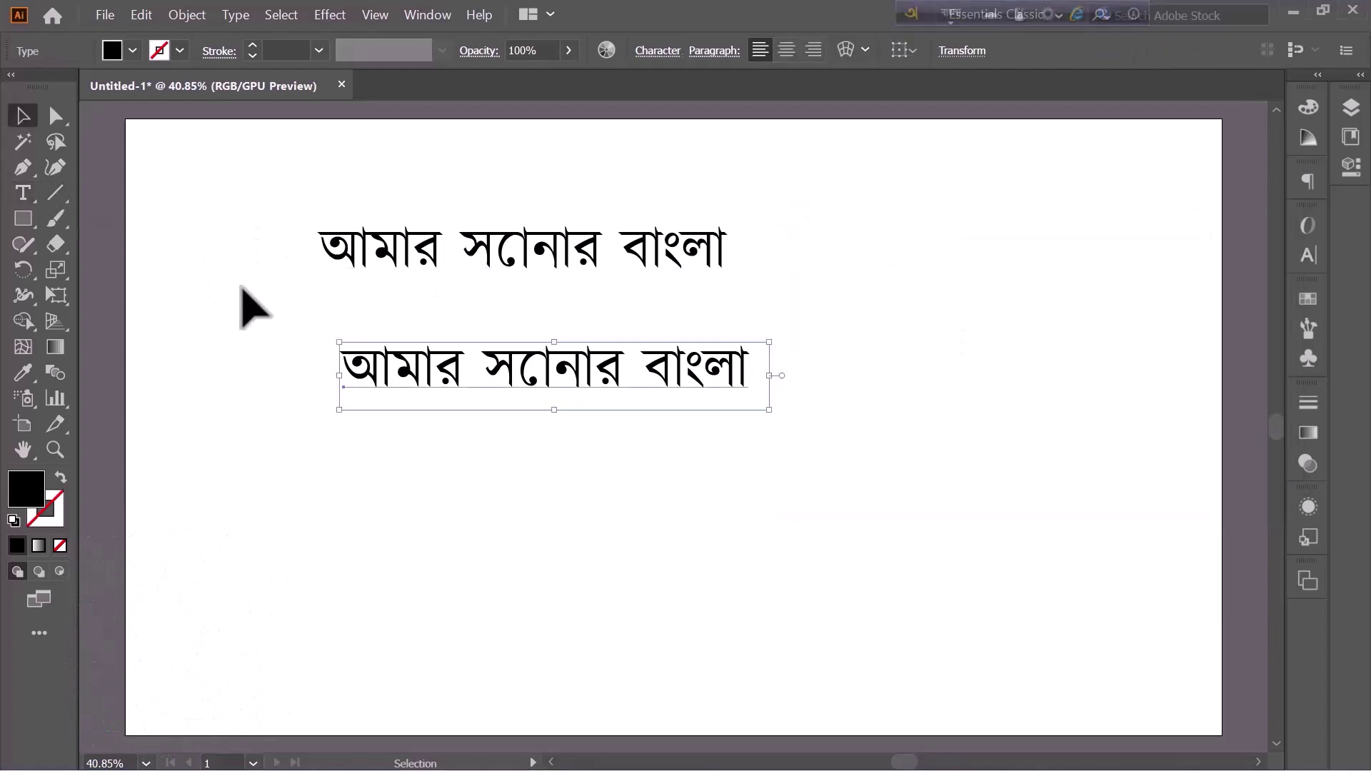
- Add a third line in Li Sheikh Hasina 2 ANSI V1 holding the Bijoy-converted phrase
click(175, 274)
click(25, 193)
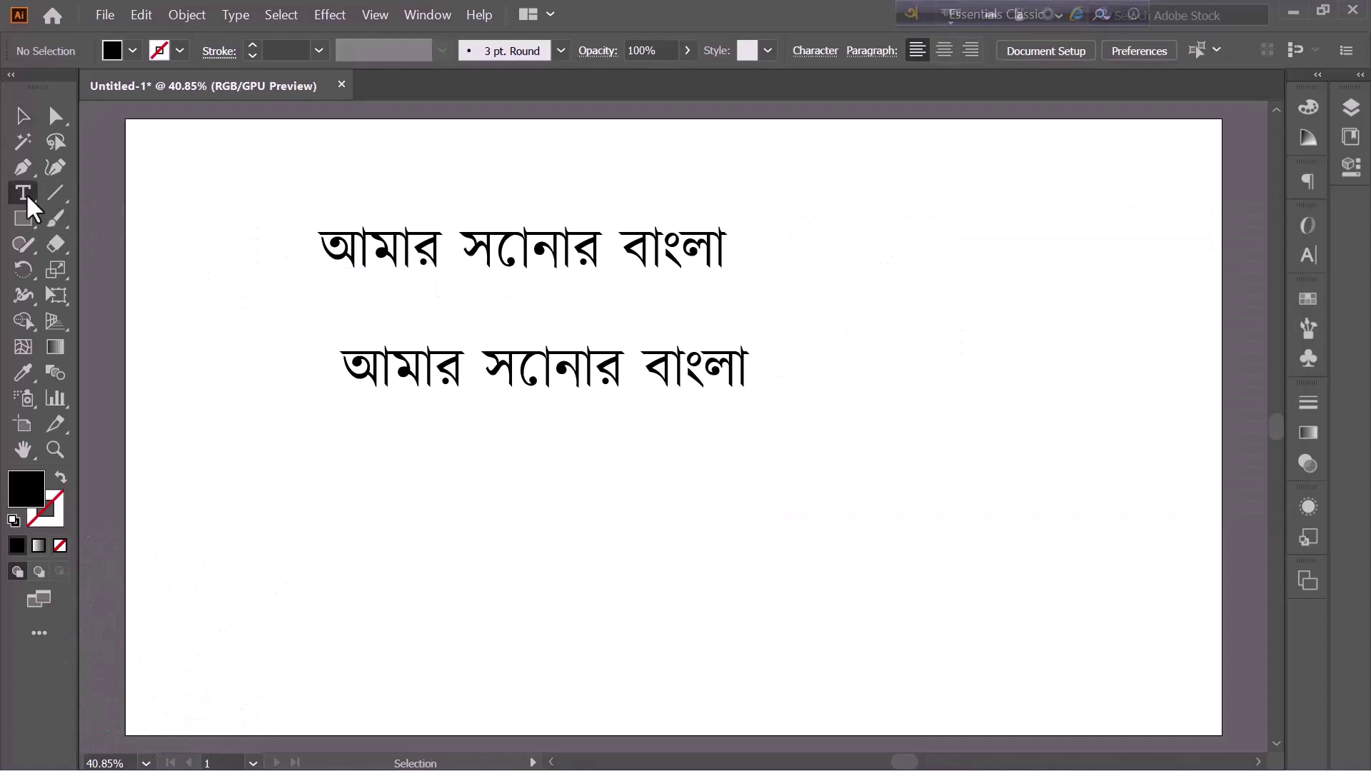
click(444, 492)
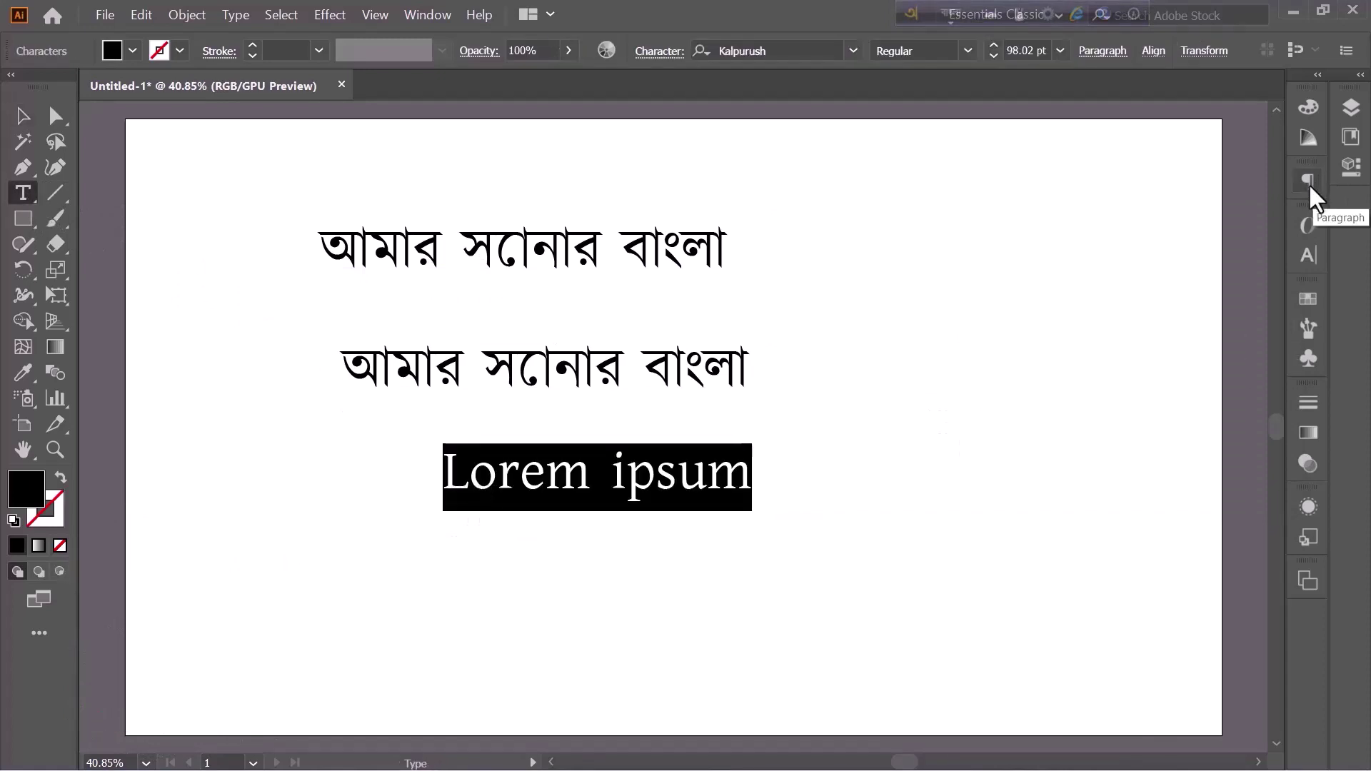
click(1308, 255)
click(1269, 248)
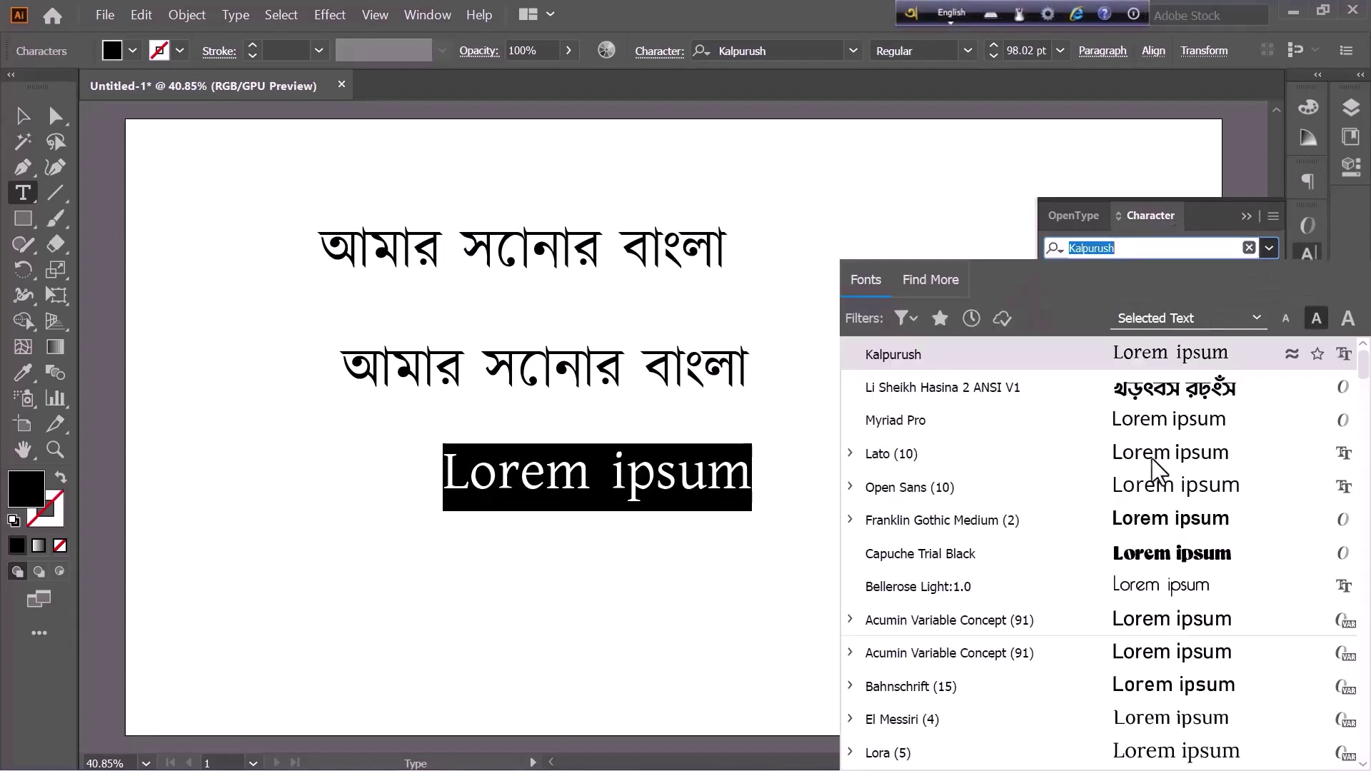
click(1154, 396)
click(1245, 213)
key(Escape)
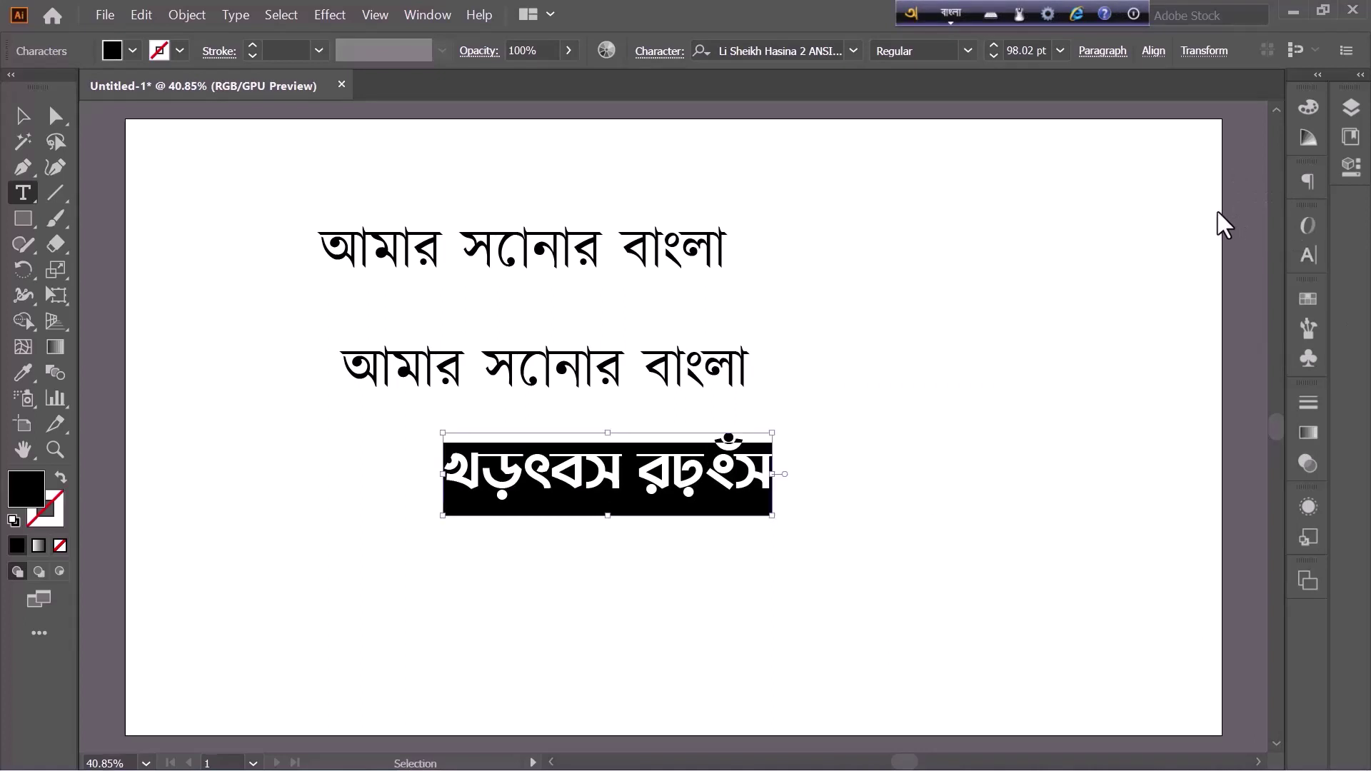
key(Escape)
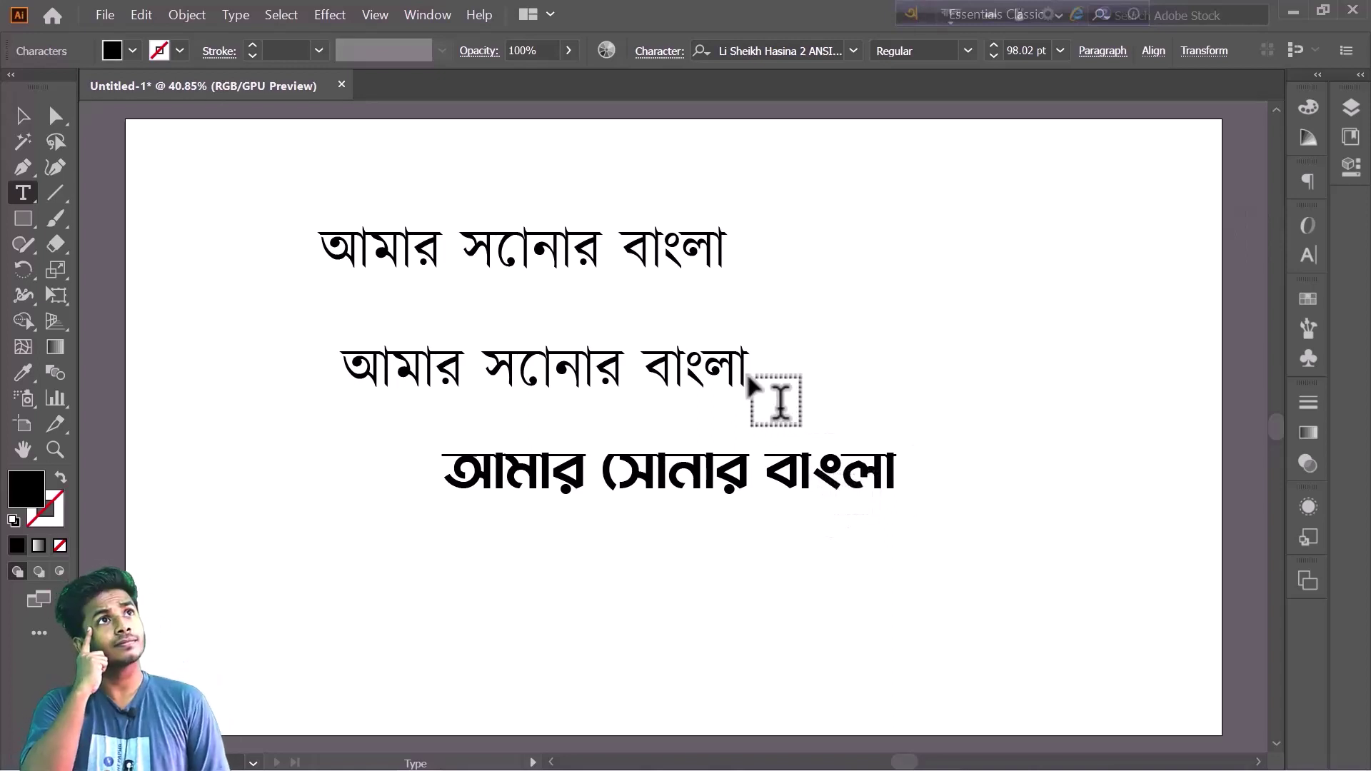
mouse_move(747, 377)
mouse_down()
mouse_move(417, 361)
mouse_move(341, 371)
mouse_up()
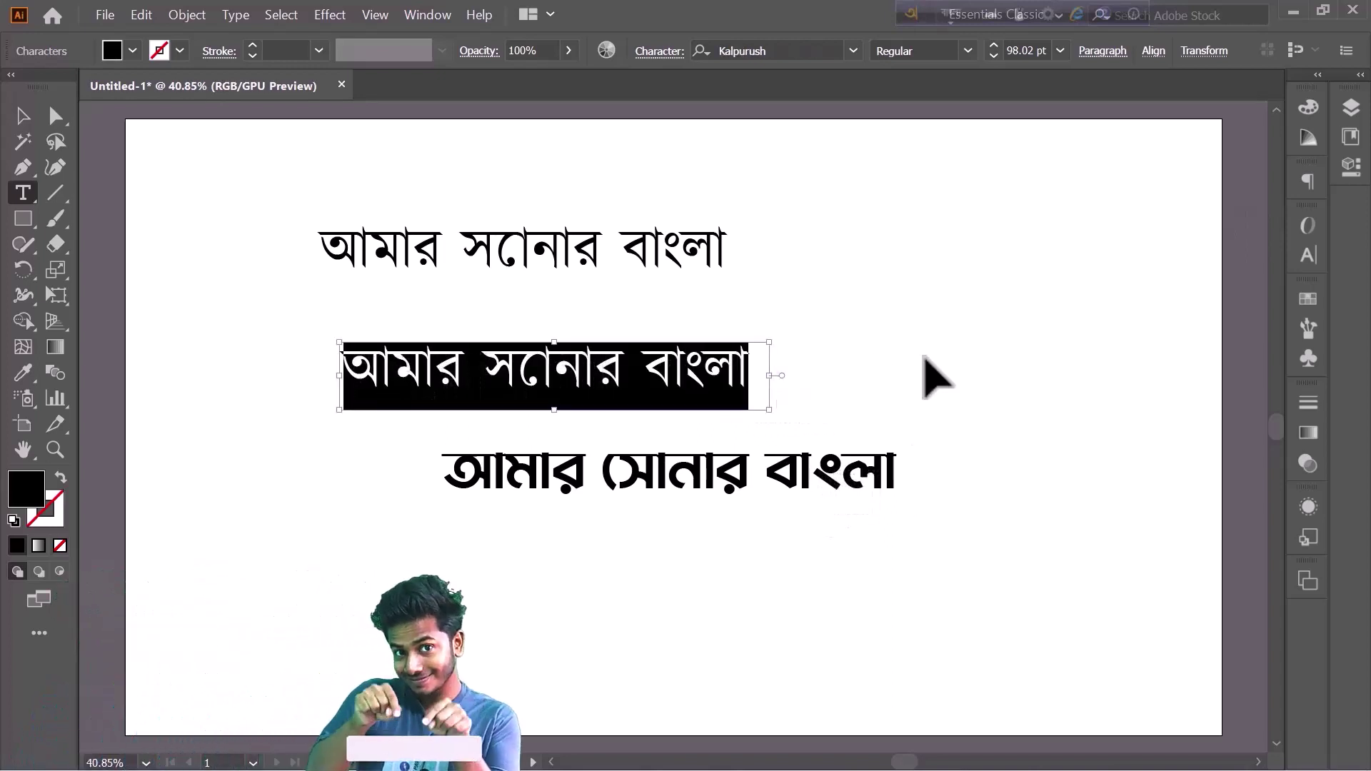
key(ctrl+t)
click(1263, 249)
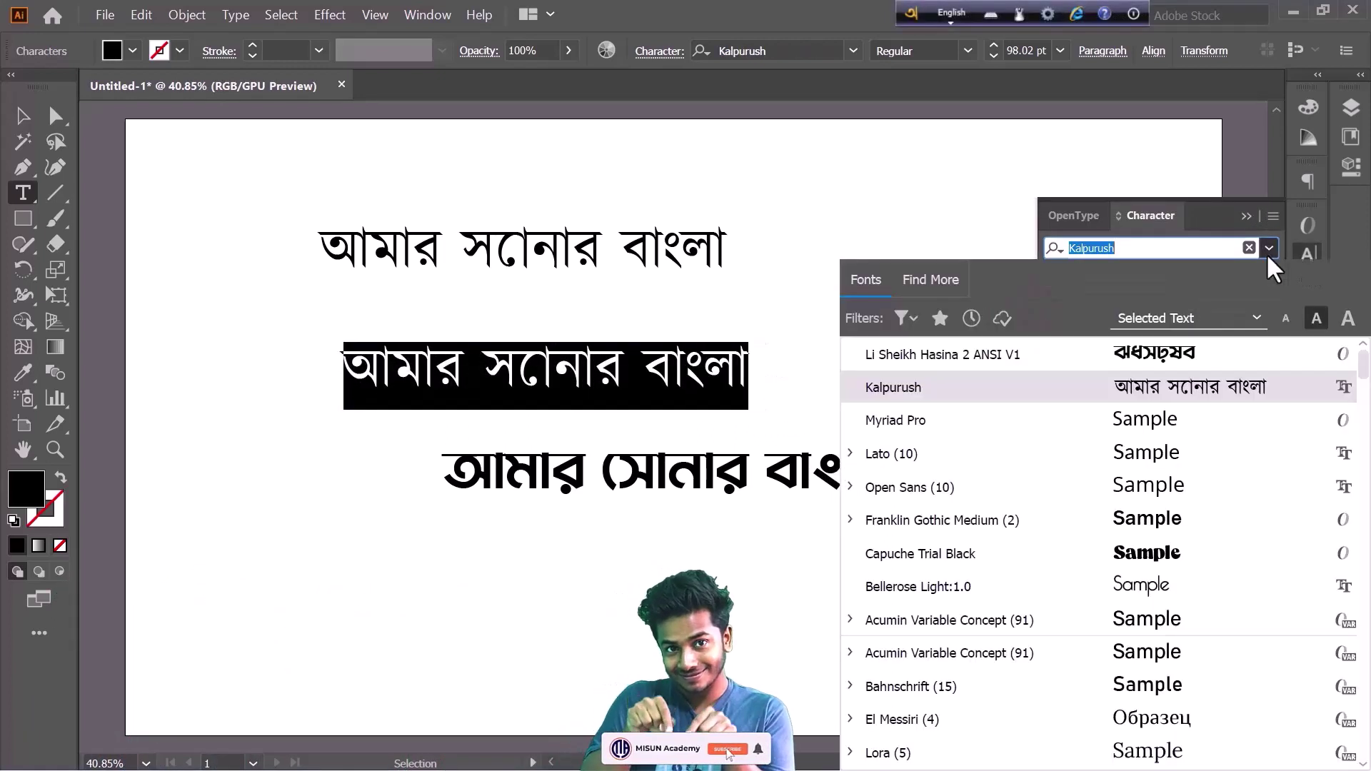
click(1156, 352)
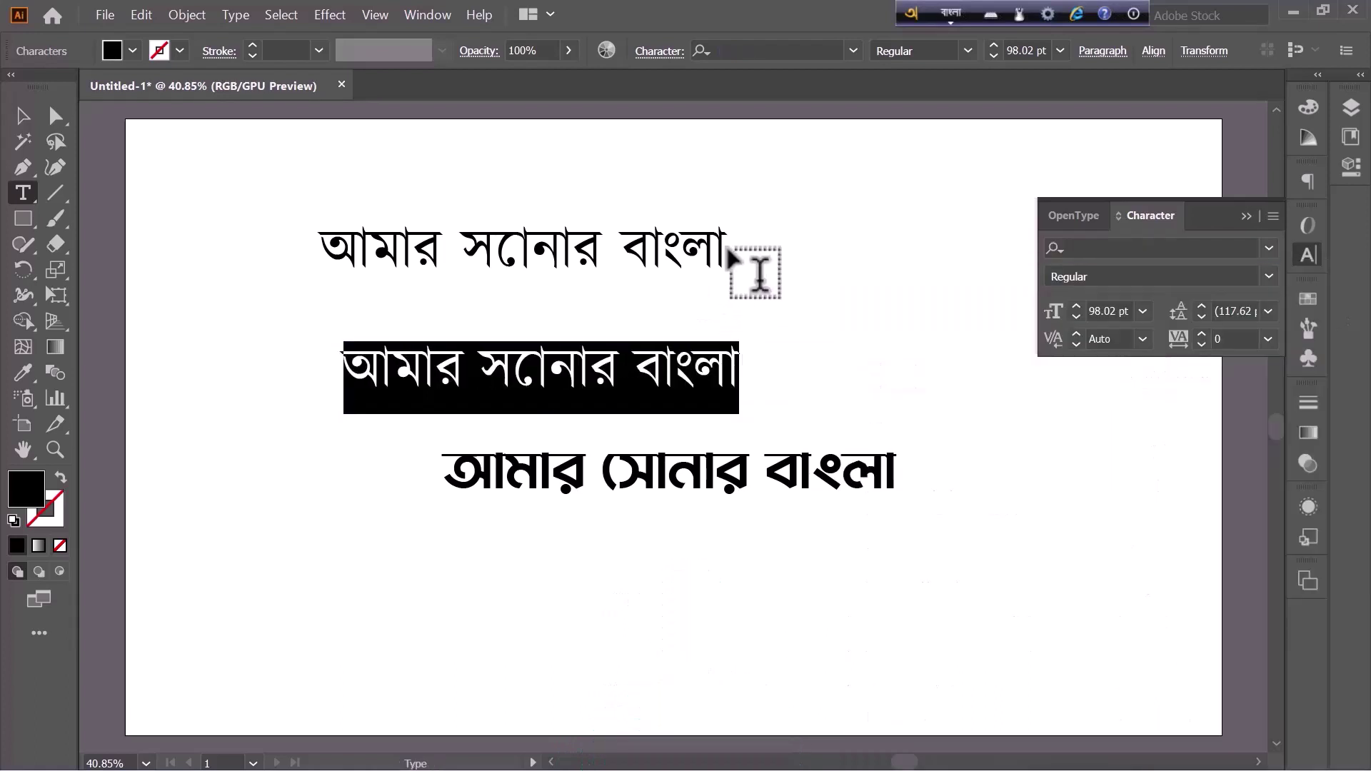
drag(756, 273, 328, 270)
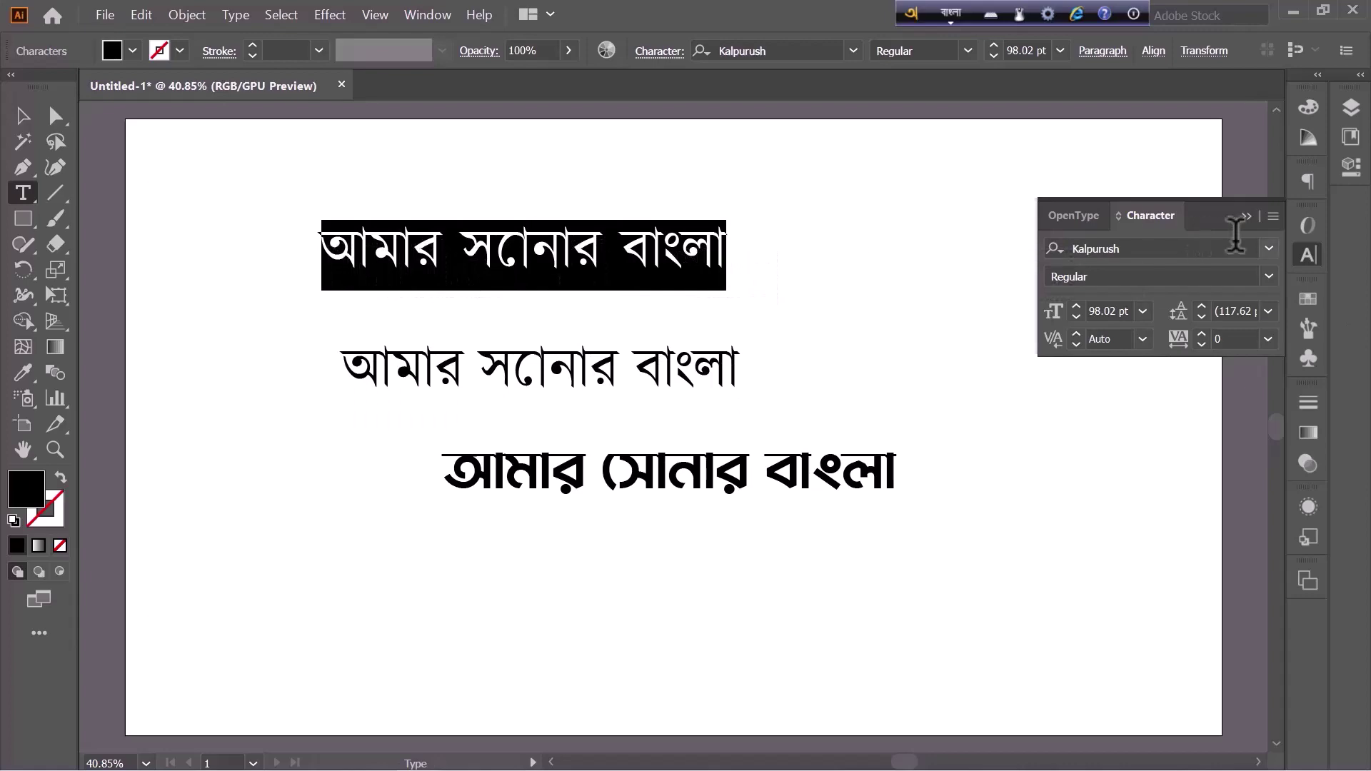
click(1268, 248)
click(1165, 347)
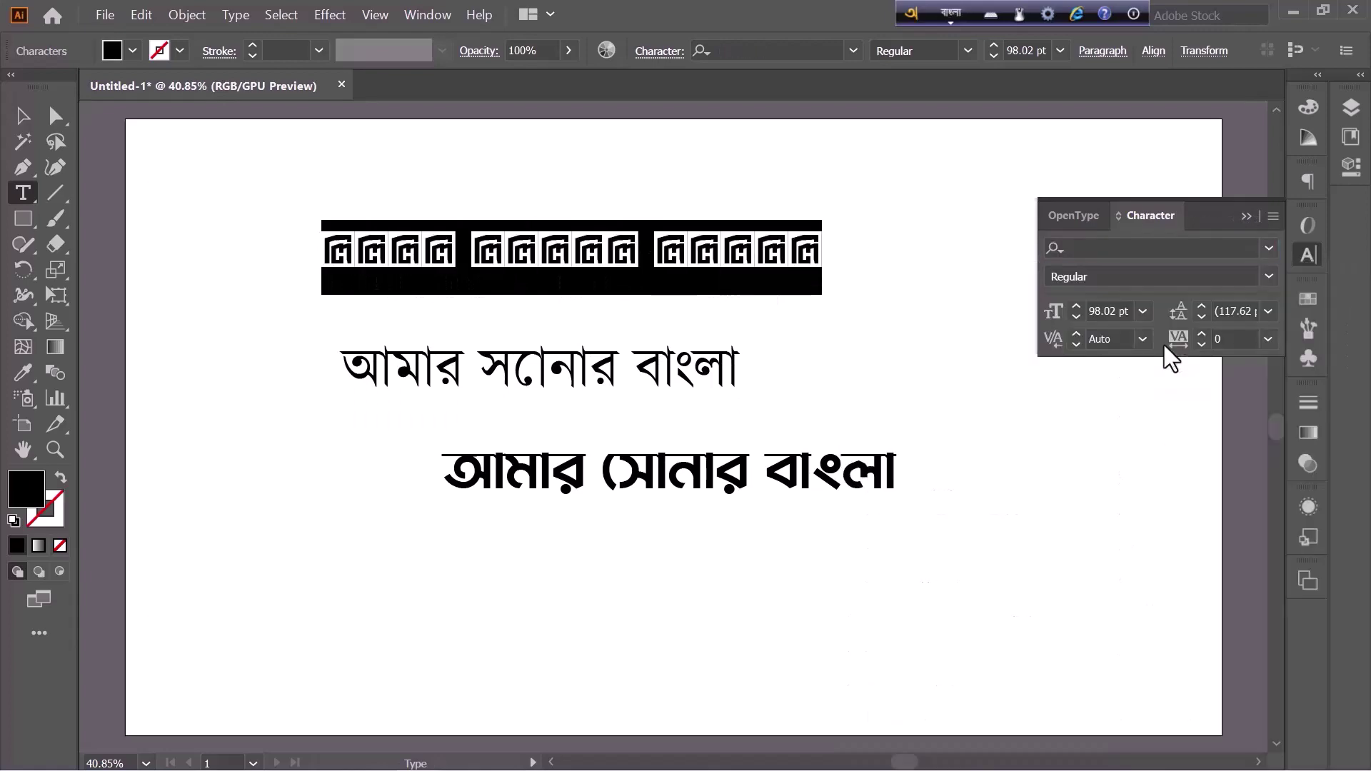
click(1268, 248)
scroll(1162, 528, down, 1)
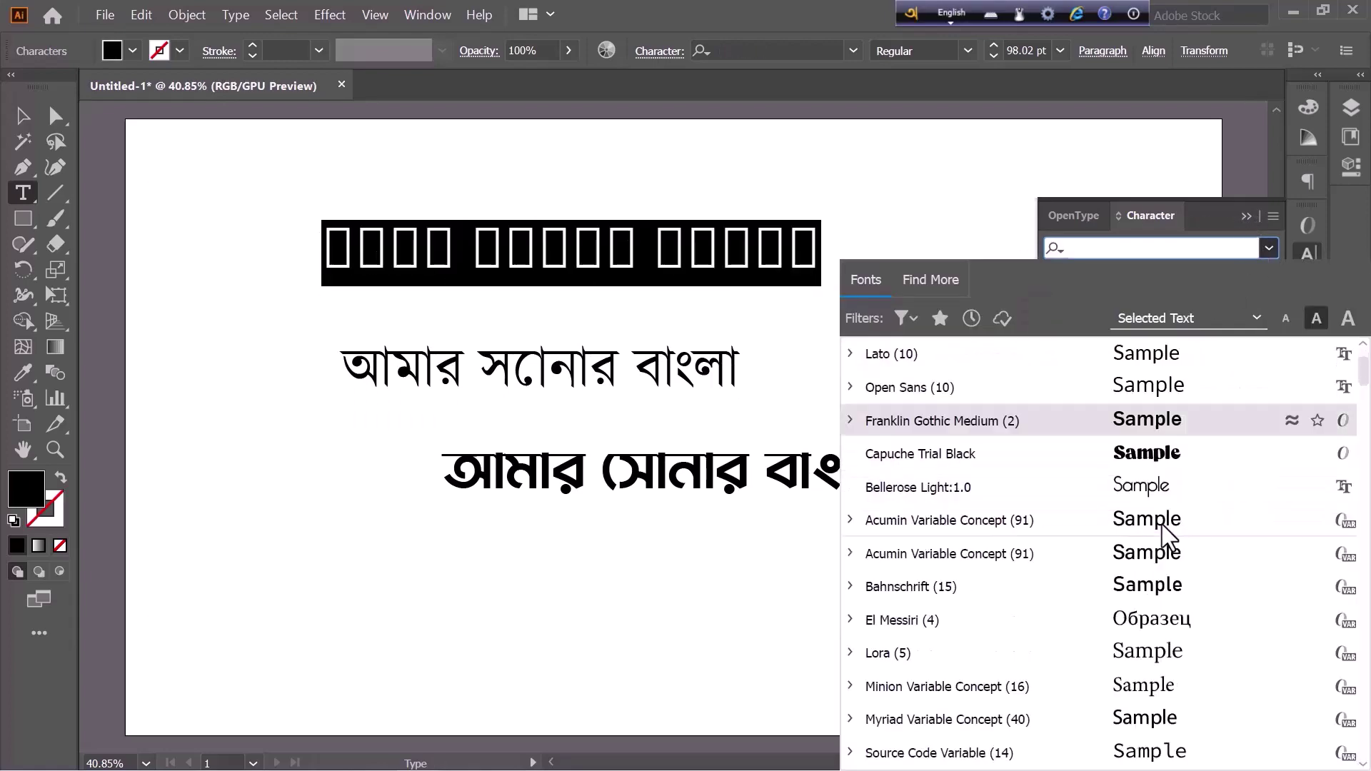
scroll(1285, 467, down, 3)
mouse_move(1362, 391)
mouse_down()
mouse_move(1367, 574)
mouse_move(1365, 523)
mouse_up()
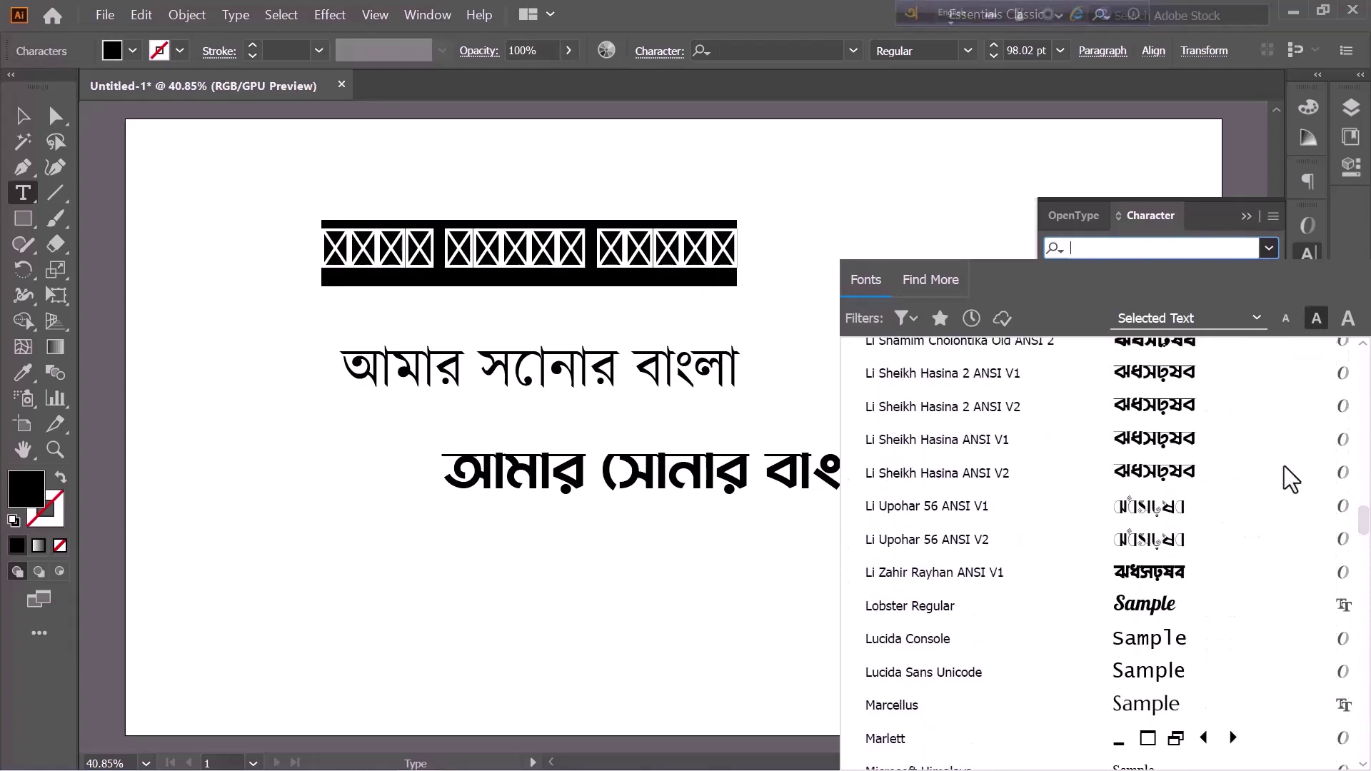
click(1193, 414)
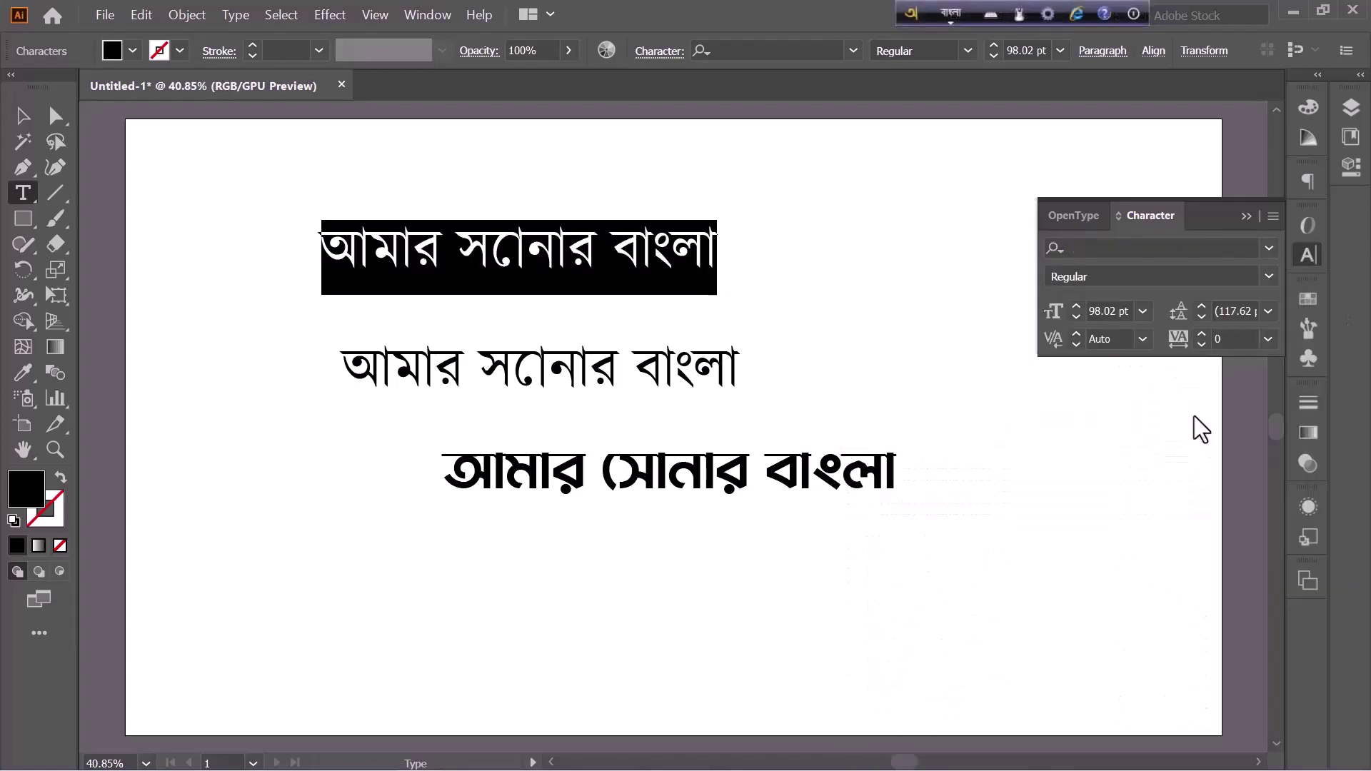
click(25, 118)
click(846, 286)
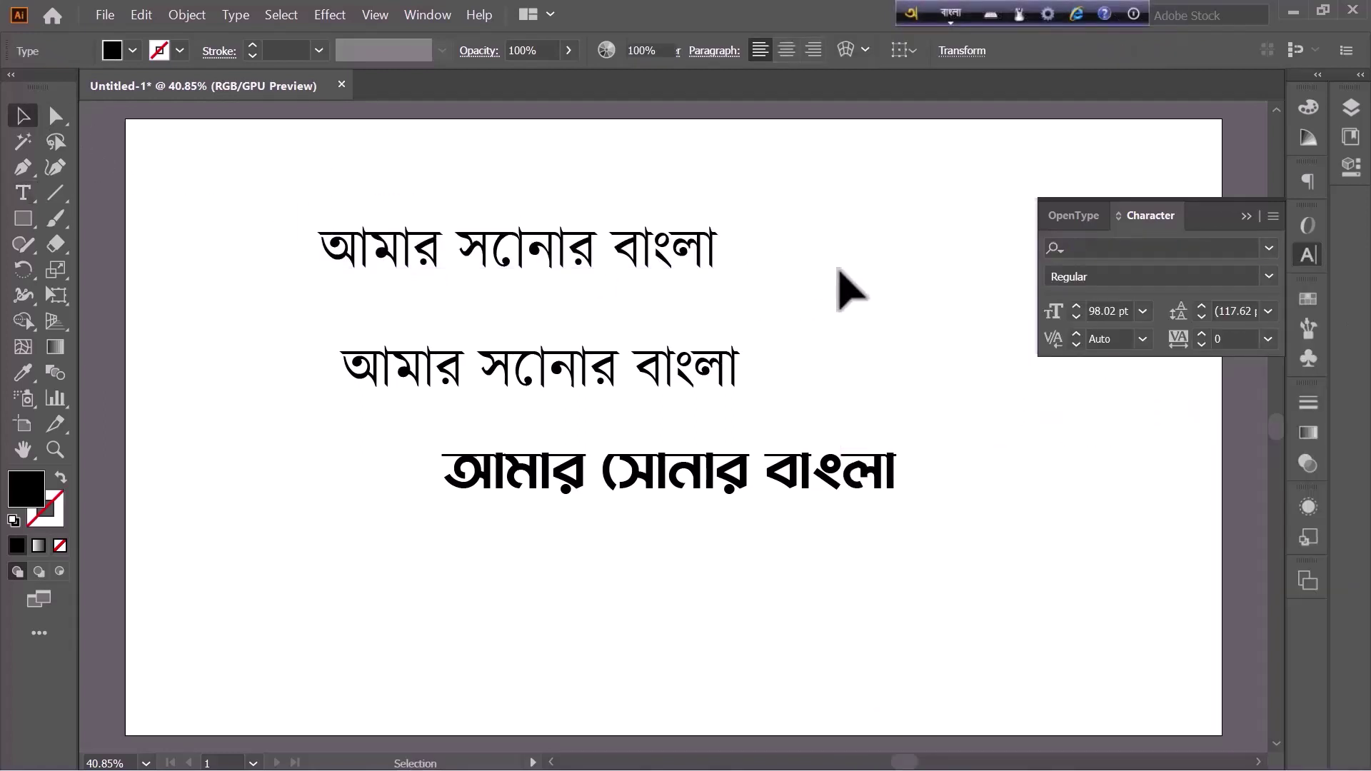